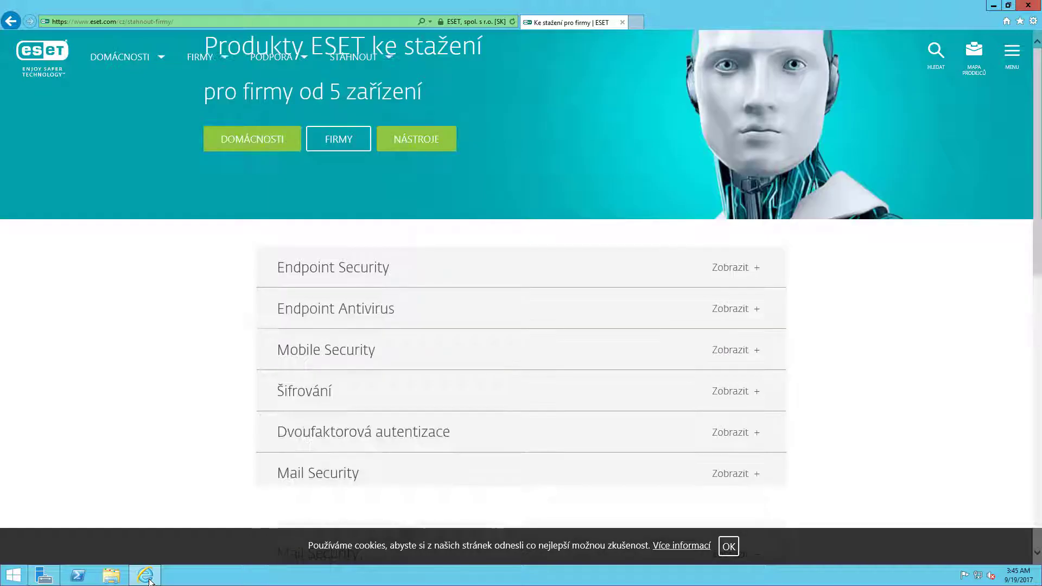
pyautogui.scroll(-2, 149, 579)
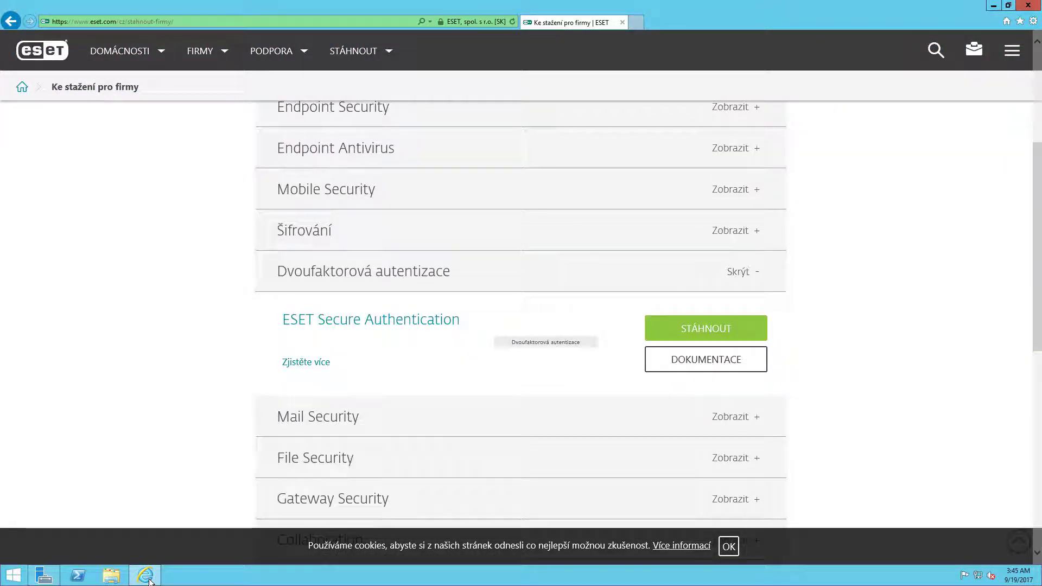
# Download ESET Secure Authentication from the Dvoufaktorová autentizace section of business downloads
pyautogui.click(705, 328)
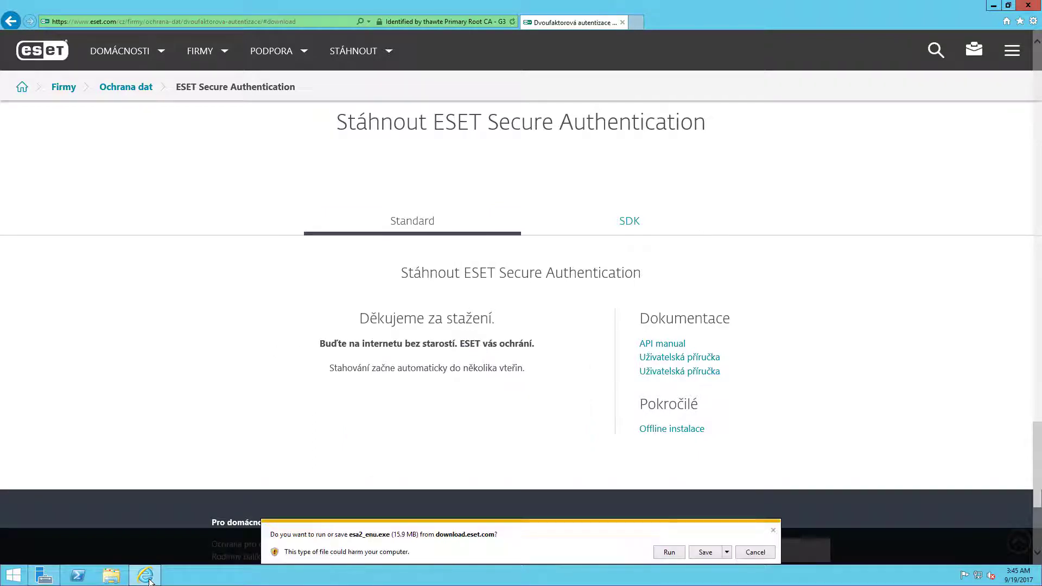
# Save the esa2_enu.exe installer into the share folder using Save as
pyautogui.hotkey('alt', 'Down')
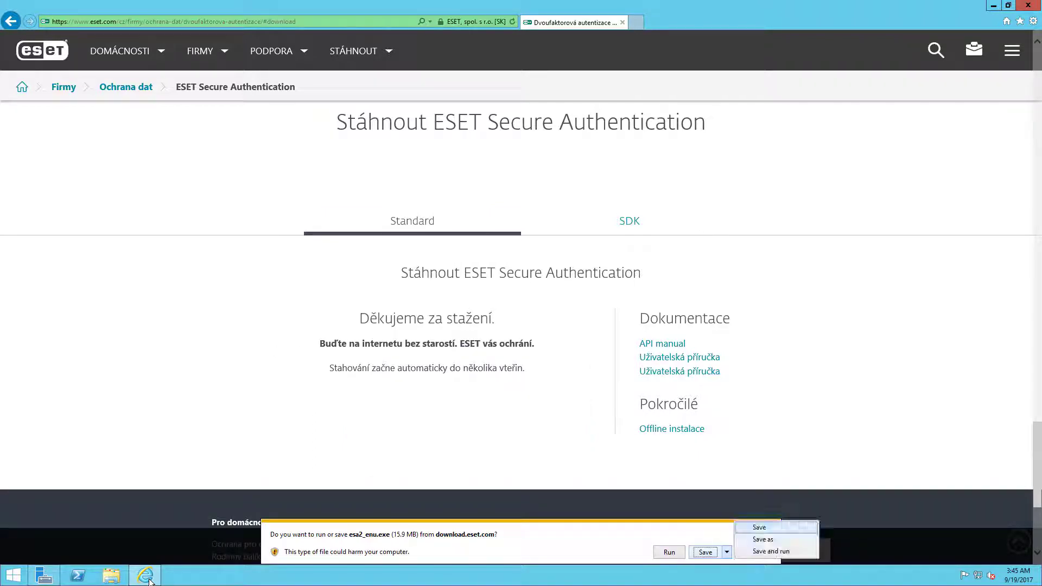
pyautogui.press('Down')
pyautogui.press('Down')
pyautogui.press('Up')
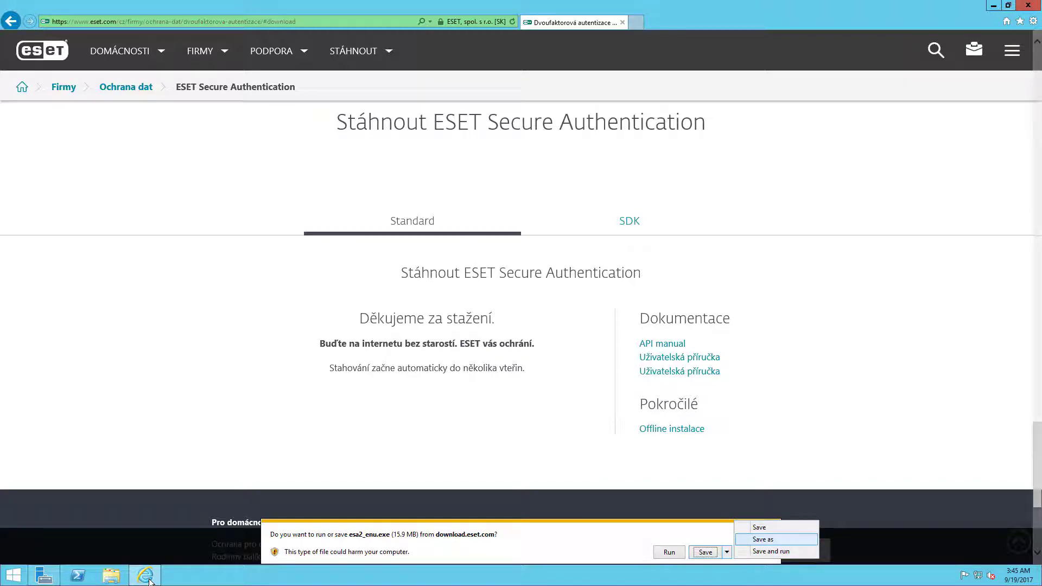
pyautogui.press('Return')
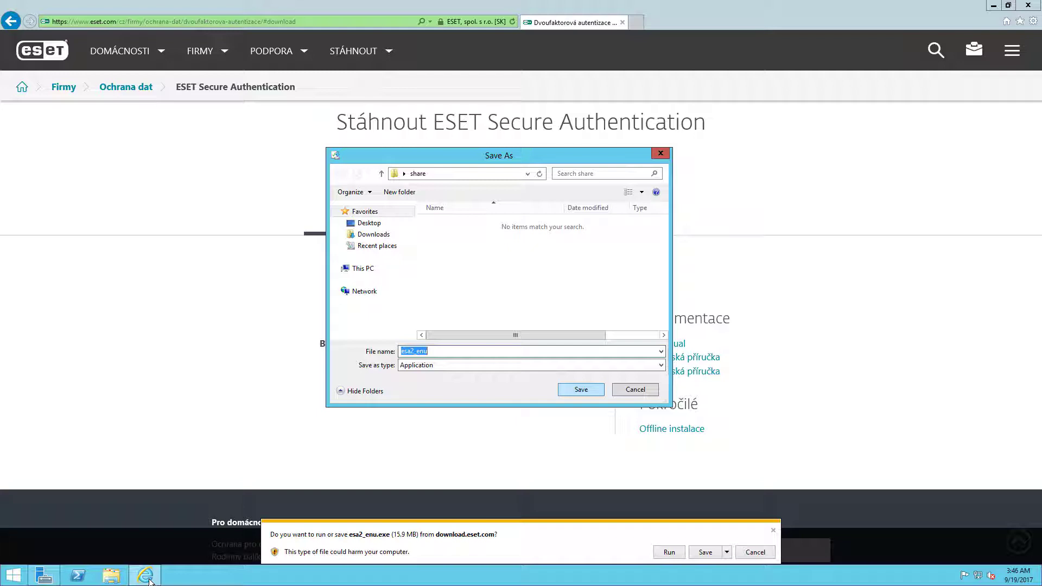
pyautogui.press('Return')
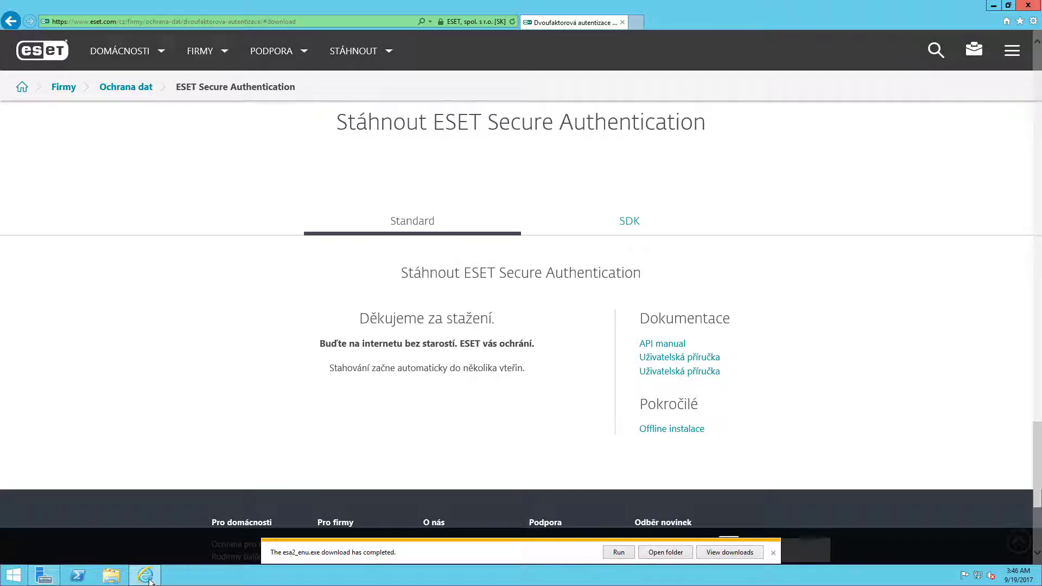
# Run esa2_enu from the desktop share folder, confirming the security warning
pyautogui.click(146, 576)
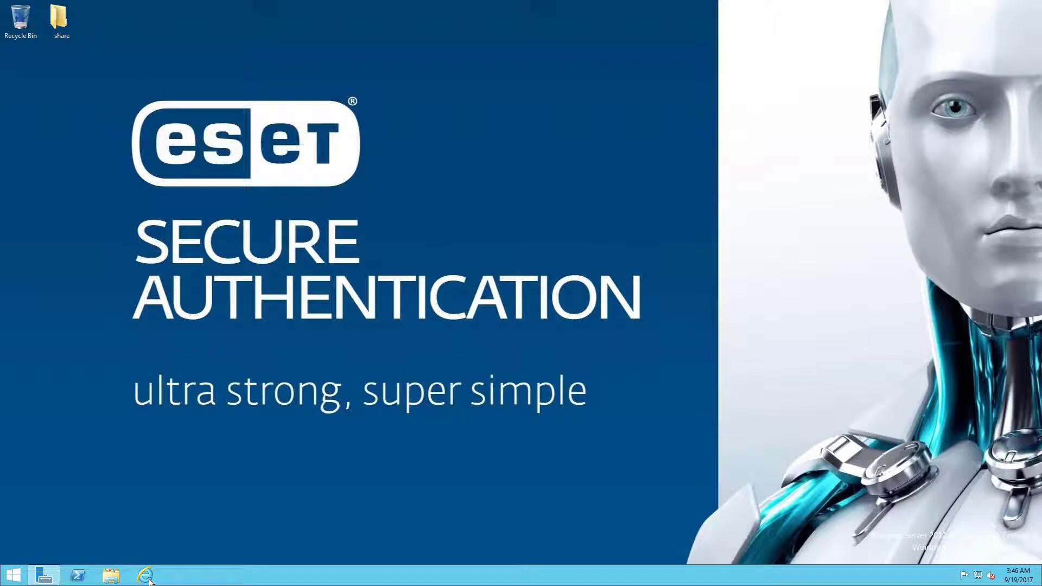
pyautogui.press('s')
pyautogui.press('Return')
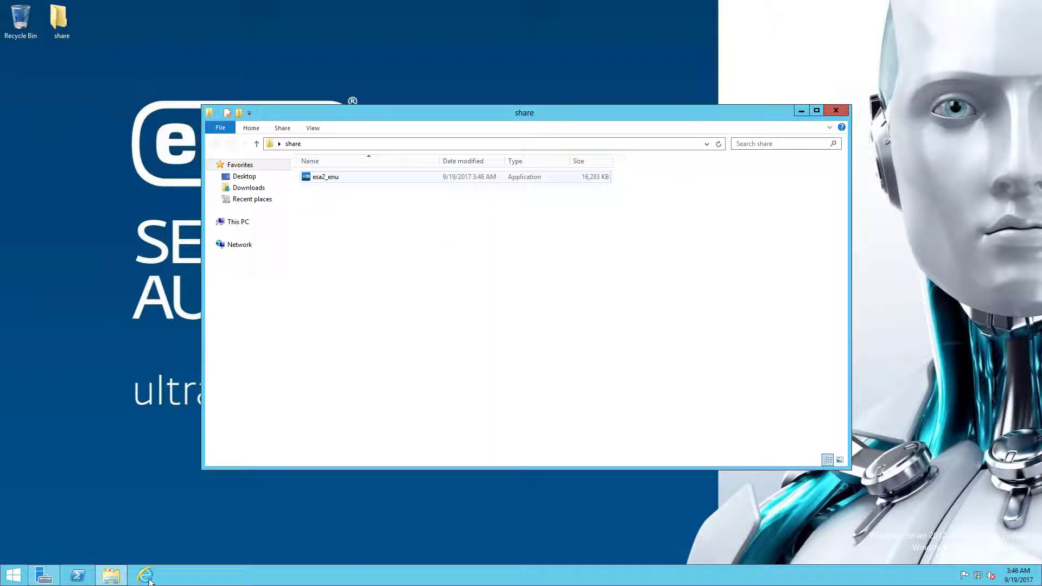
pyautogui.press('Down')
pyautogui.press('Return')
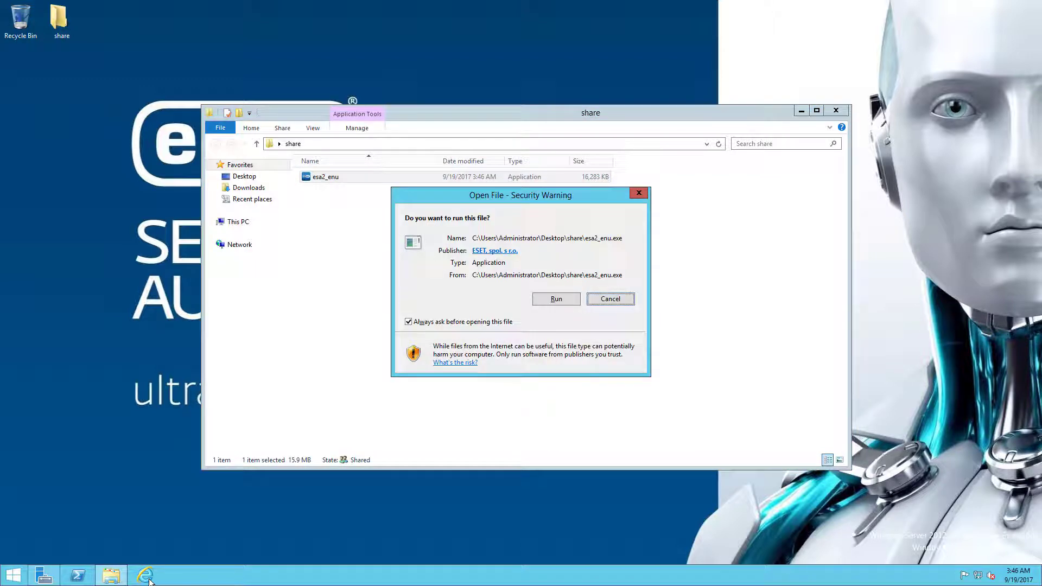
pyautogui.hotkey('alt', 'r')
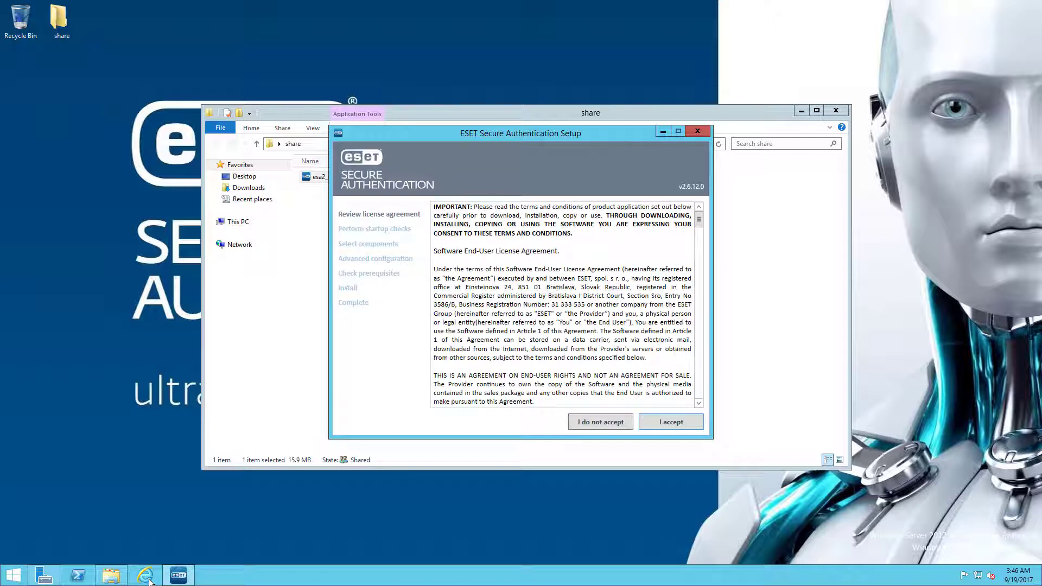
# Accept the licence agreement and continue past the successful startup checks
pyautogui.scroll(-1, 150, 580)
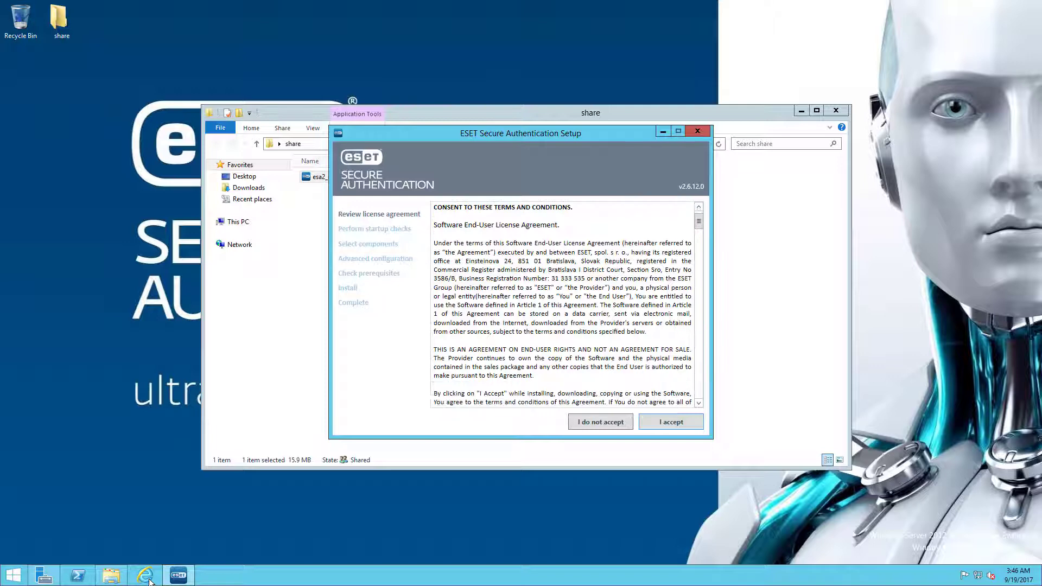
pyautogui.press('Return')
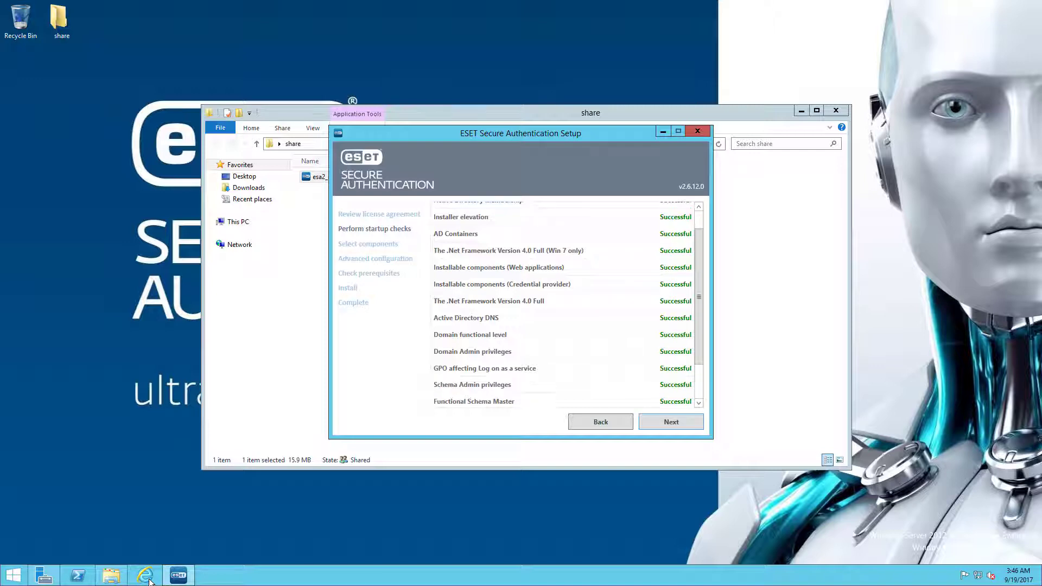
pyautogui.scroll(5, 150, 581)
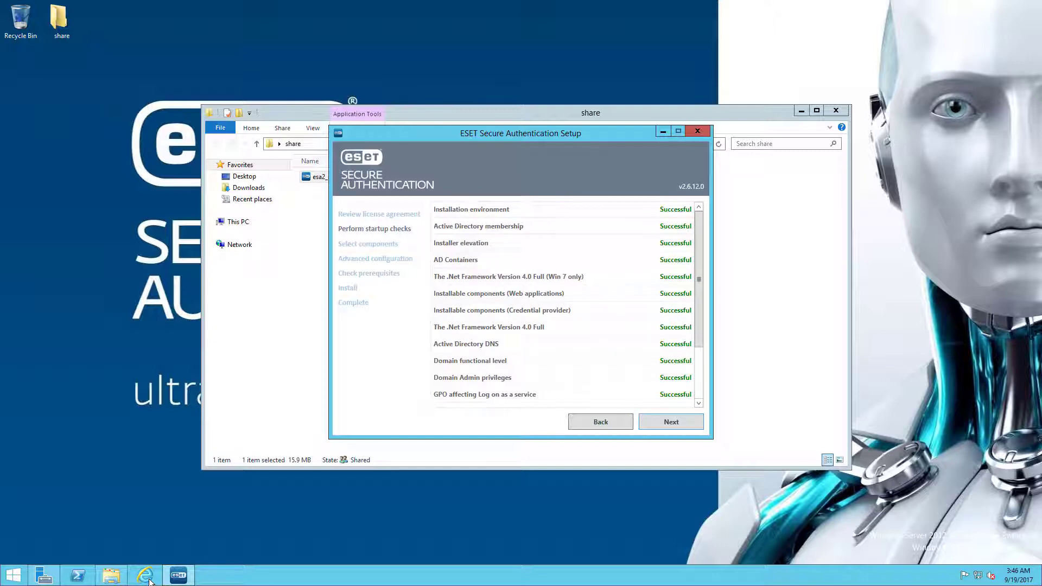
pyautogui.scroll(-2, 150, 581)
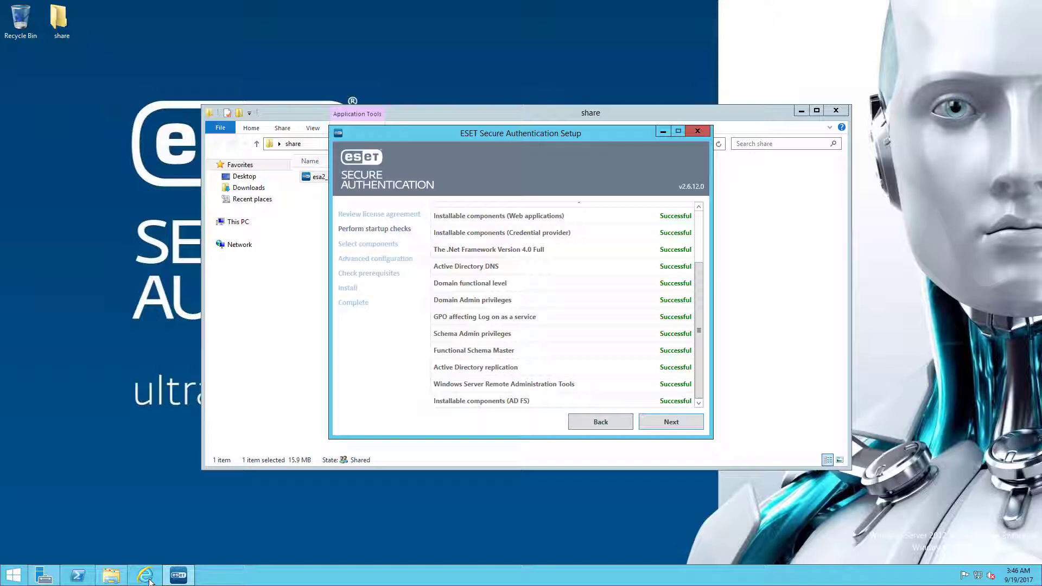
pyautogui.scroll(2, 150, 580)
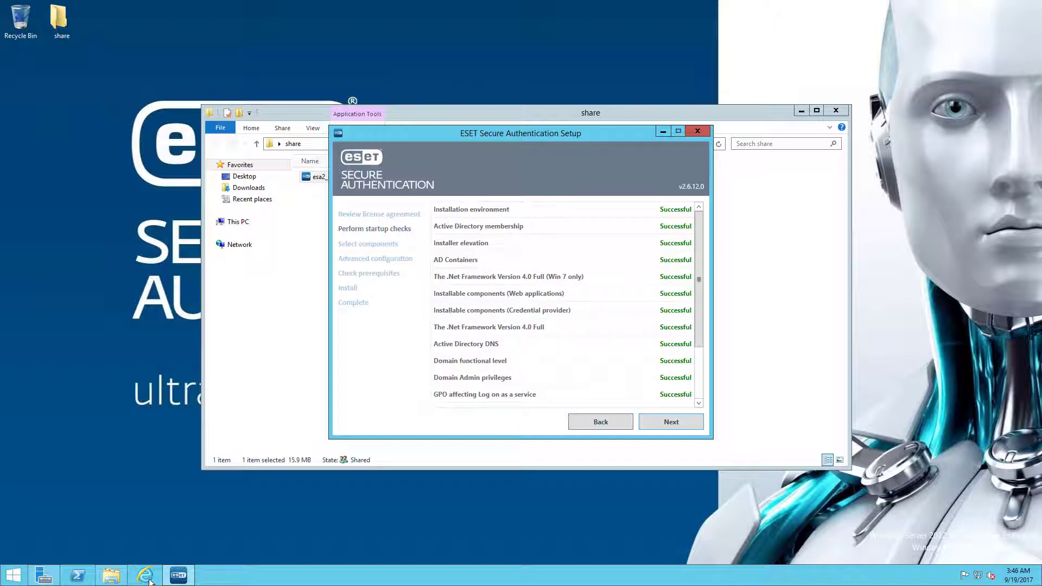
pyautogui.scroll(-2, 150, 580)
pyautogui.scroll(2, 151, 581)
pyautogui.press('Return')
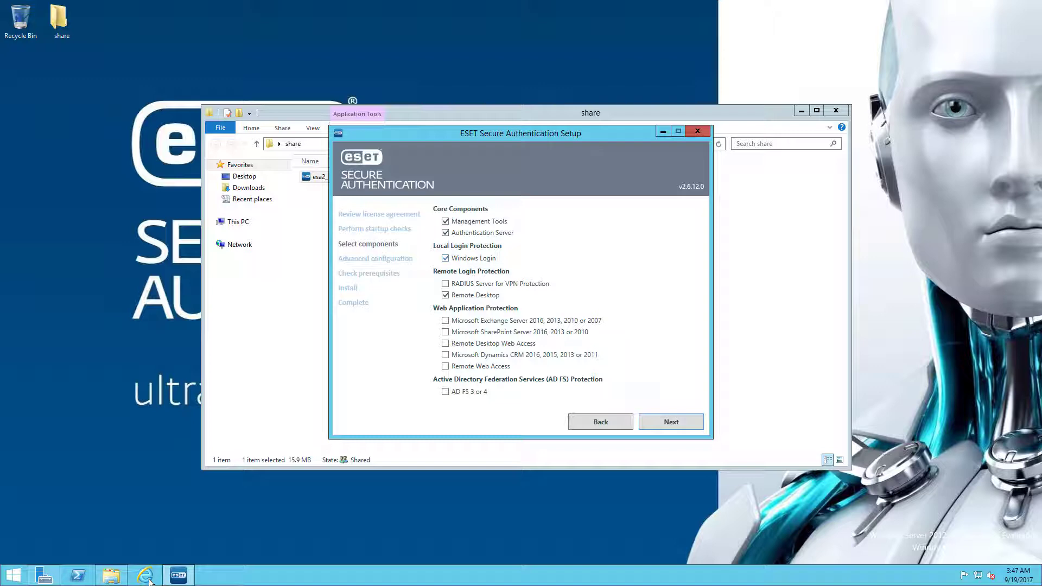
# Install the selected components without a proxy, then close the finished setup wizard
pyautogui.press('Return')
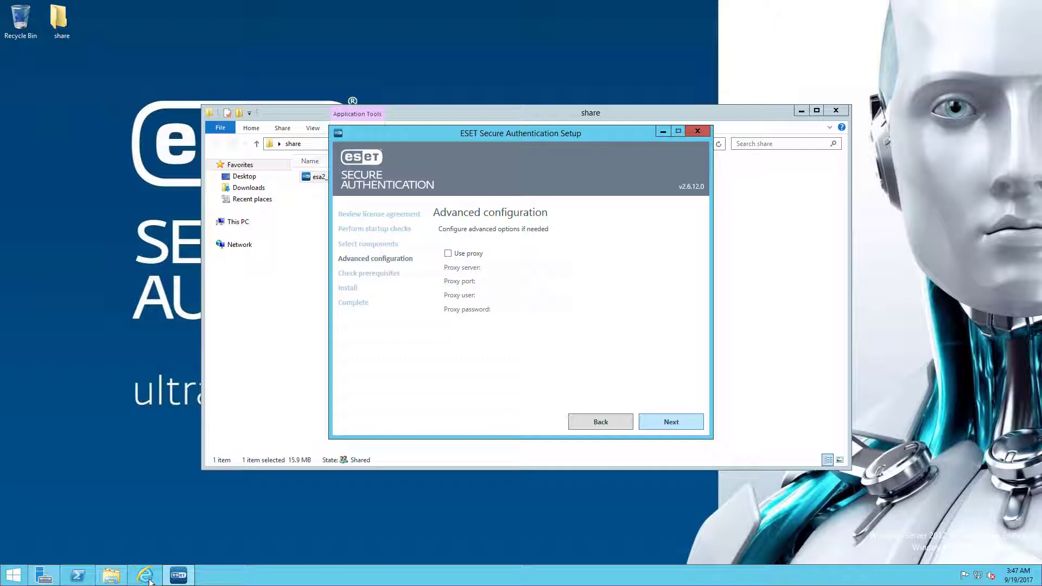
pyautogui.press('Return')
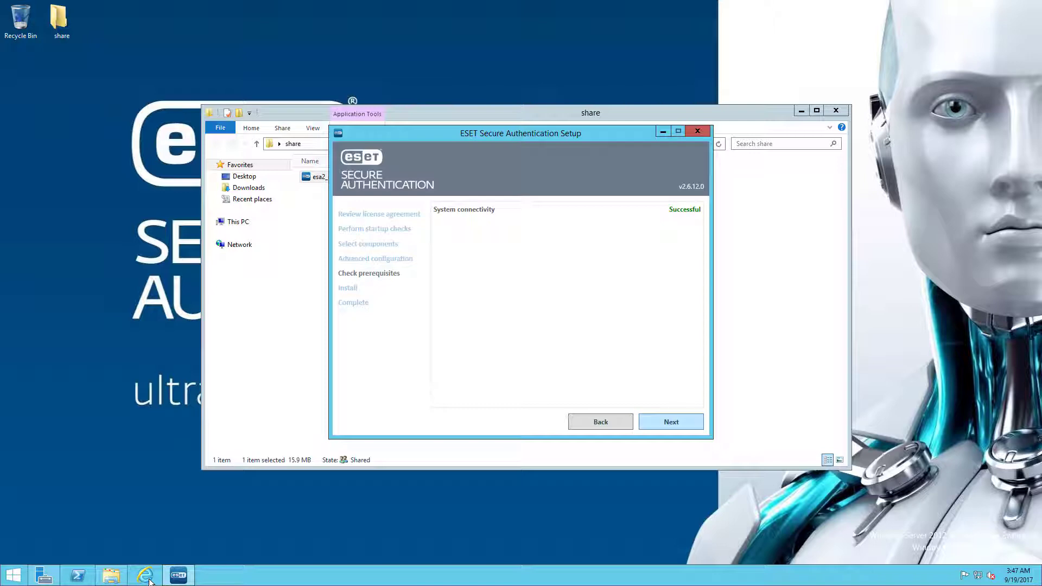
pyautogui.press('Return')
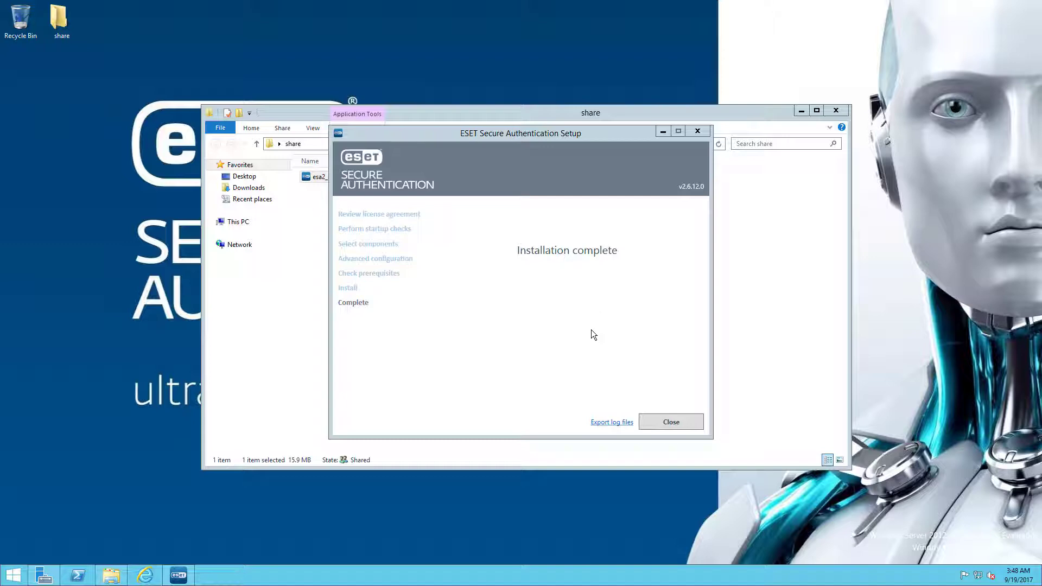
pyautogui.click(672, 423)
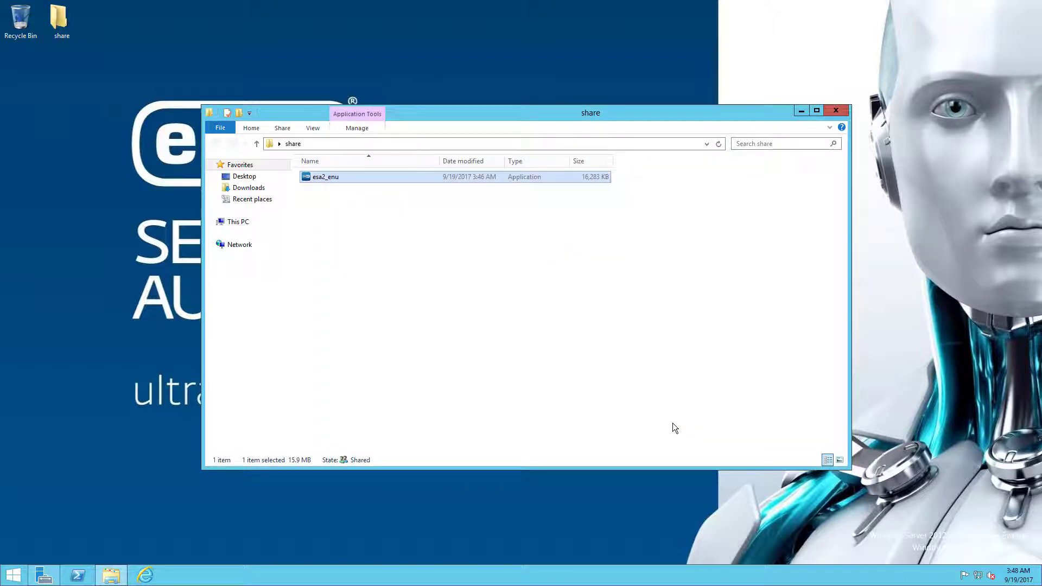
# Launch Server Manager and start ESET Secure Authentication from its Tools menu
pyautogui.press('super+t')
pyautogui.press('Return')
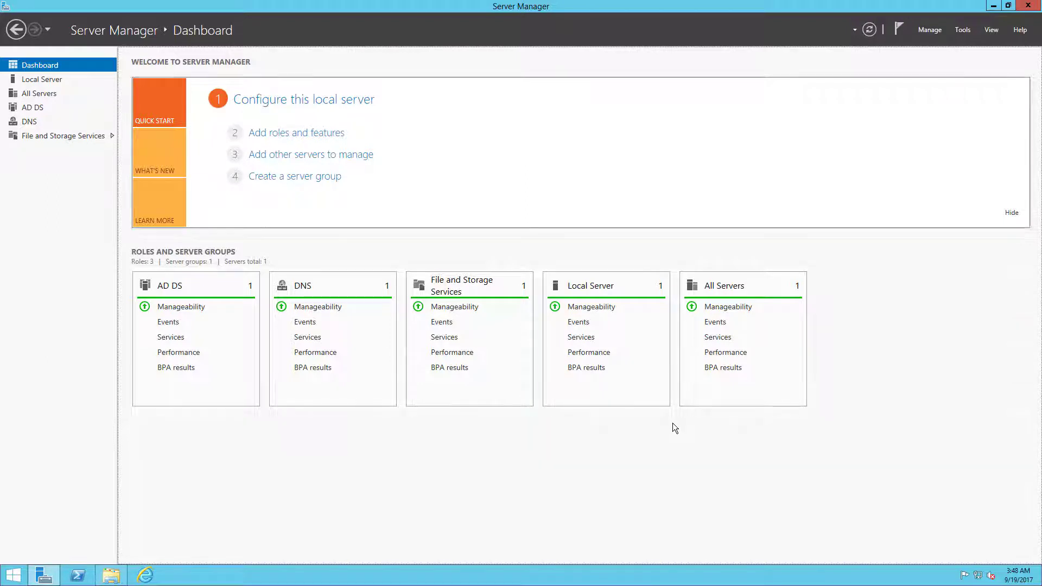
pyautogui.hotkey('alt', 't')
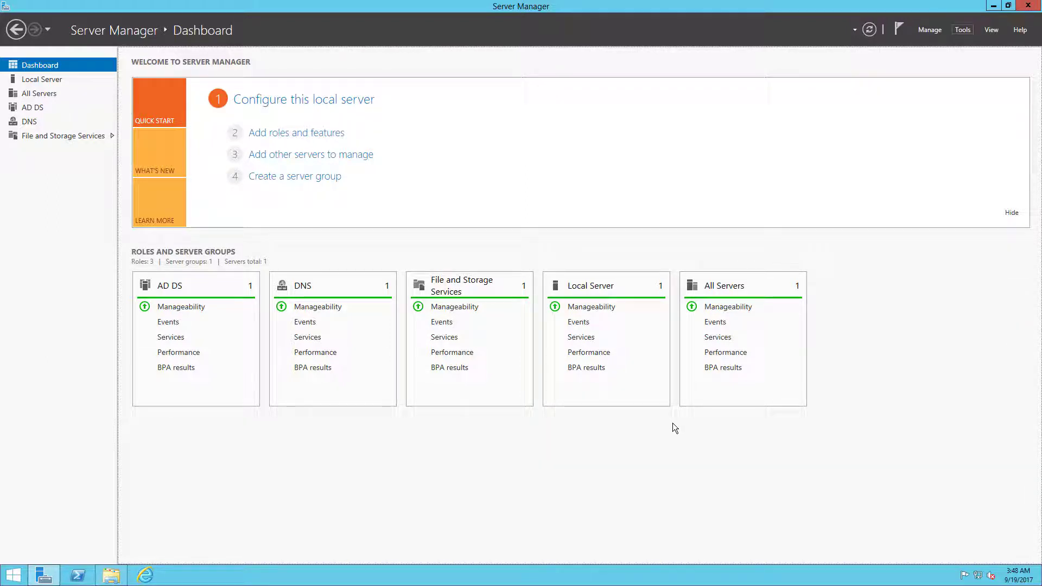
pyautogui.press('Return')
pyautogui.press('Down')
pyautogui.press('Down')
pyautogui.press('Down')
pyautogui.press('Down')
pyautogui.press('Down')
pyautogui.press('Down')
pyautogui.press('Down')
pyautogui.press('Down')
pyautogui.press('Down')
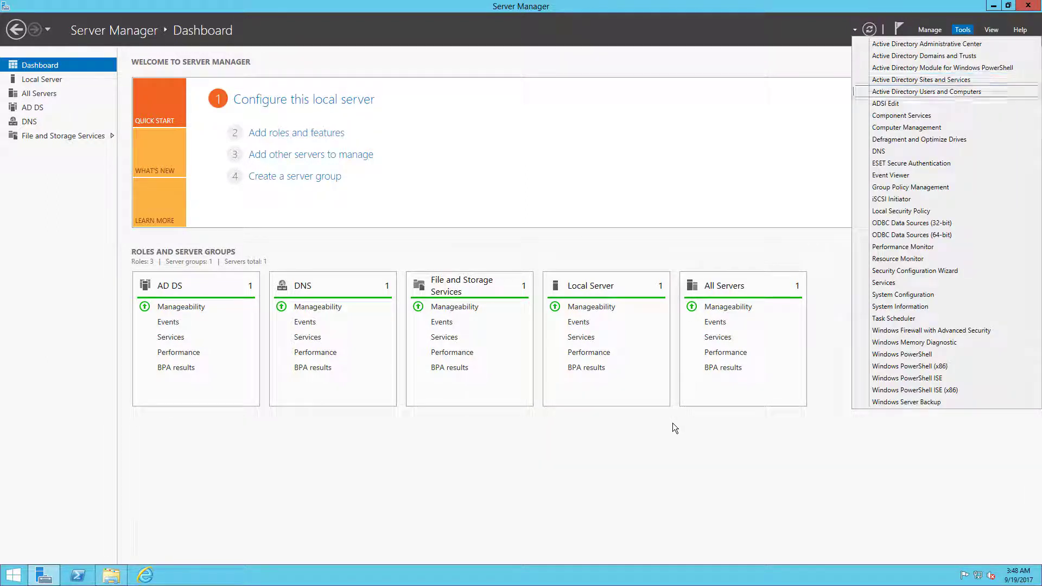
pyautogui.press('Down')
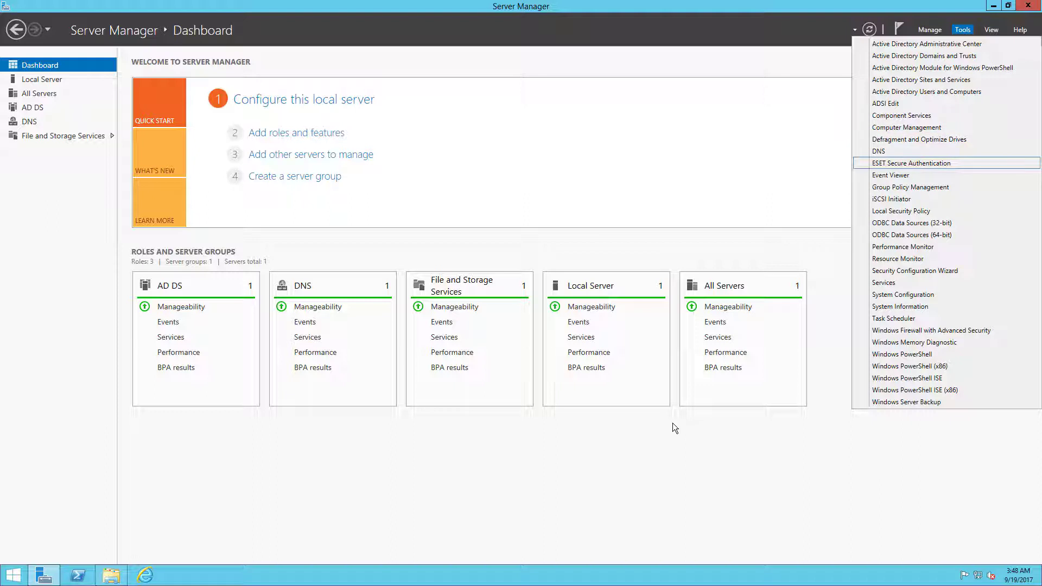
pyautogui.press('Return')
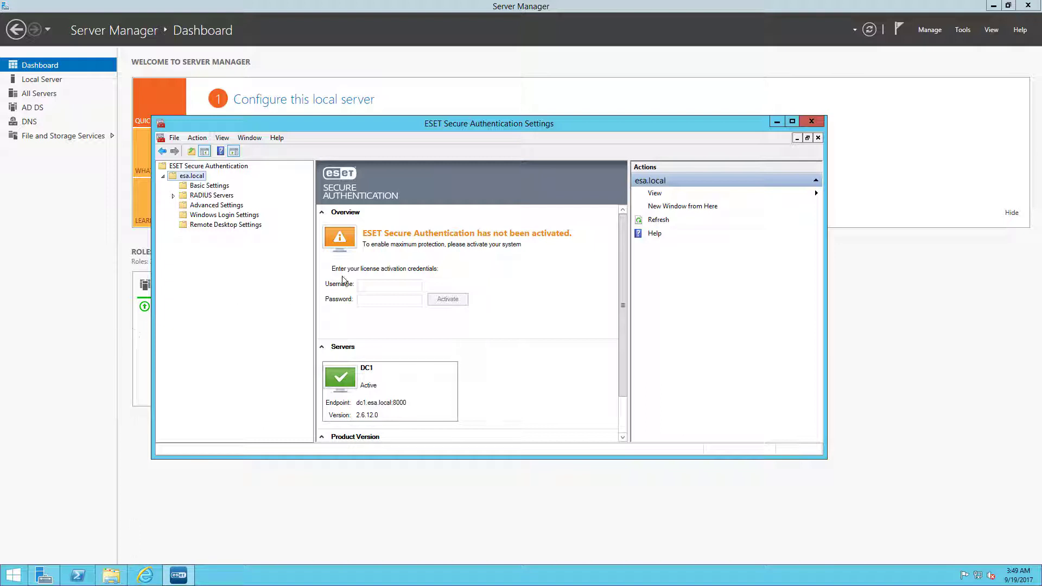
# Activate ESET Secure Authentication with the licence username and password
pyautogui.click(364, 284)
pyautogui.hotkey('ctrl', 'v')
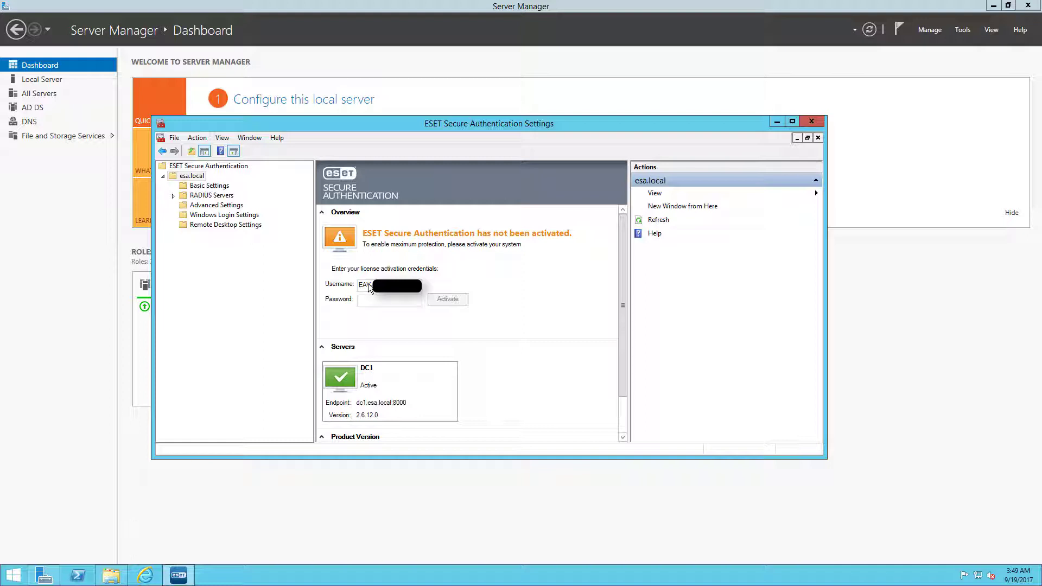
pyautogui.write('••••')
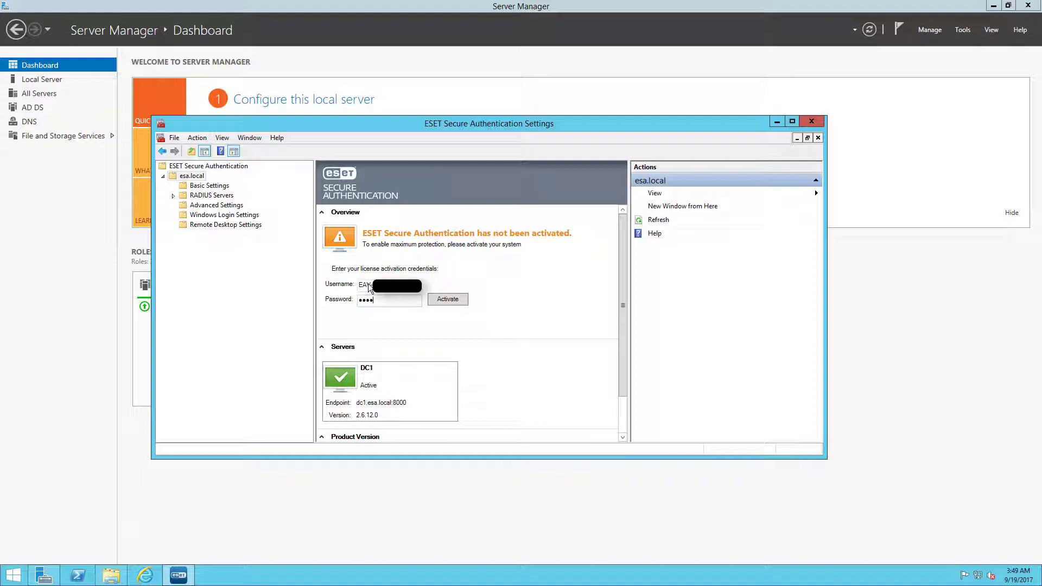
pyautogui.write('•••••')
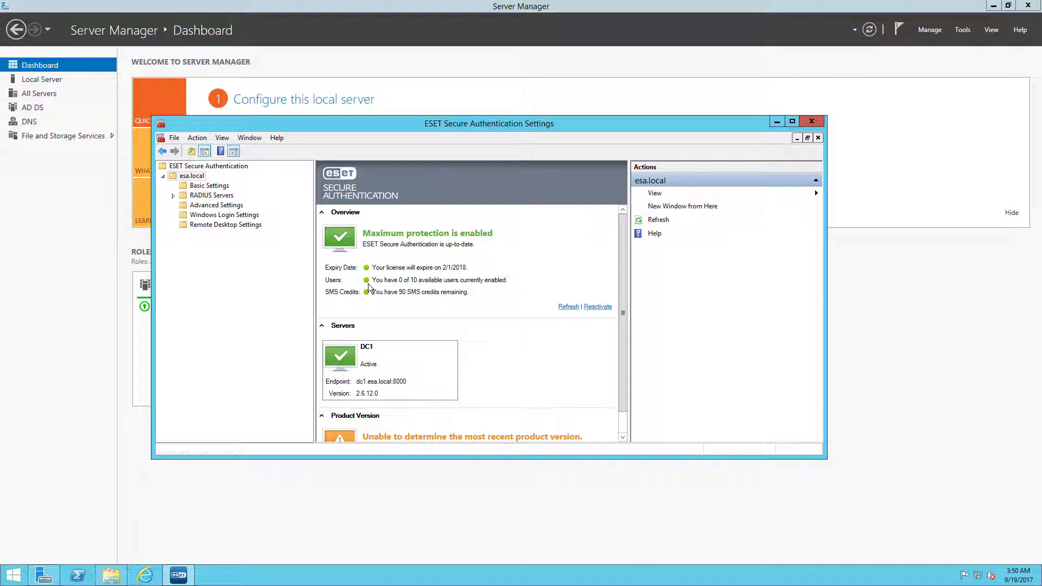
pyautogui.press('super+Up')
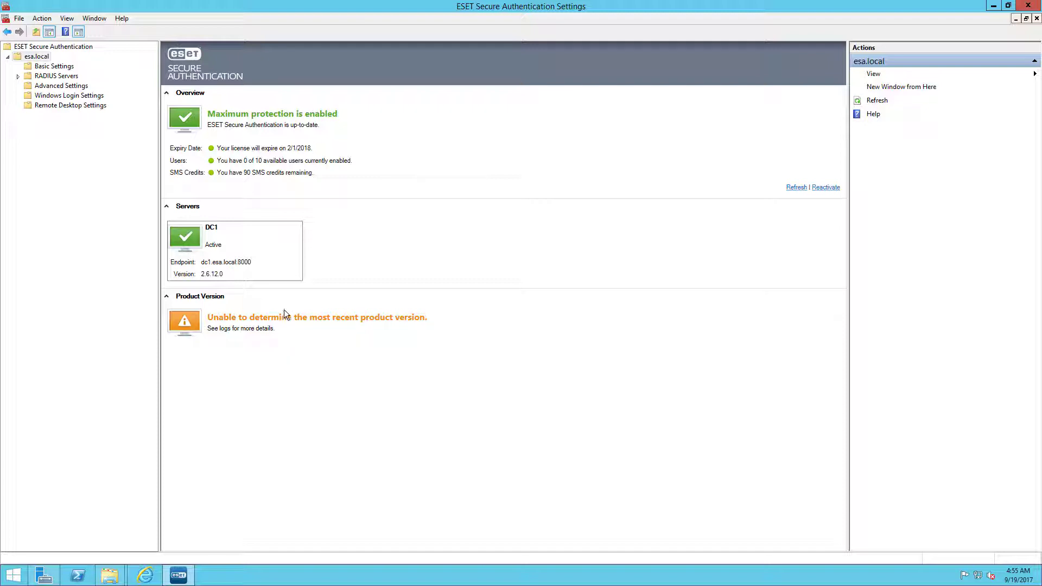
# Open Basic Settings under esa.local in the settings tree
pyautogui.click(53, 67)
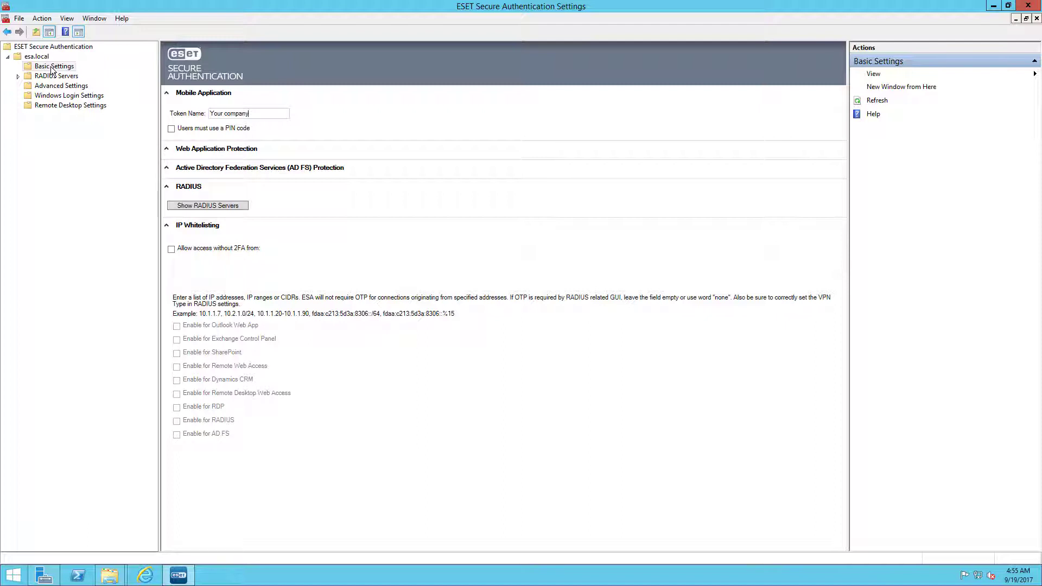
# Rename the token to eset.local, require a PIN code, and save
pyautogui.press('BackSpace')
pyautogui.press('BackSpace')
pyautogui.press('BackSpace')
pyautogui.press('BackSpace')
pyautogui.press('BackSpace')
pyautogui.press('BackSpace')
pyautogui.press('BackSpace')
pyautogui.press('BackSpace')
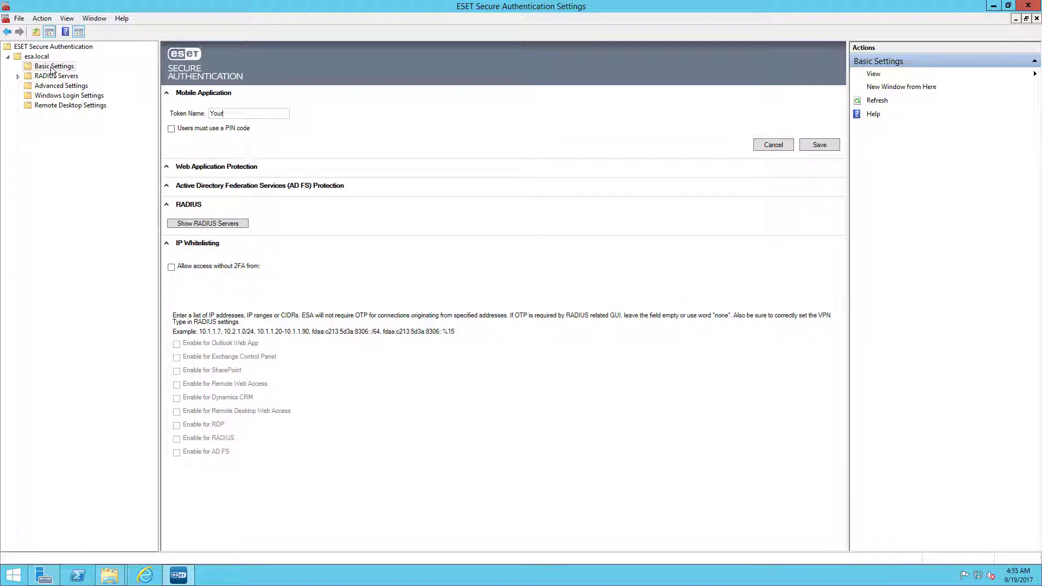
pyautogui.press('BackSpace')
pyautogui.press('BackSpace')
pyautogui.write('eset.loc')
pyautogui.write('la')
pyautogui.press('Tab')
pyautogui.press('space')
pyautogui.press('Return')
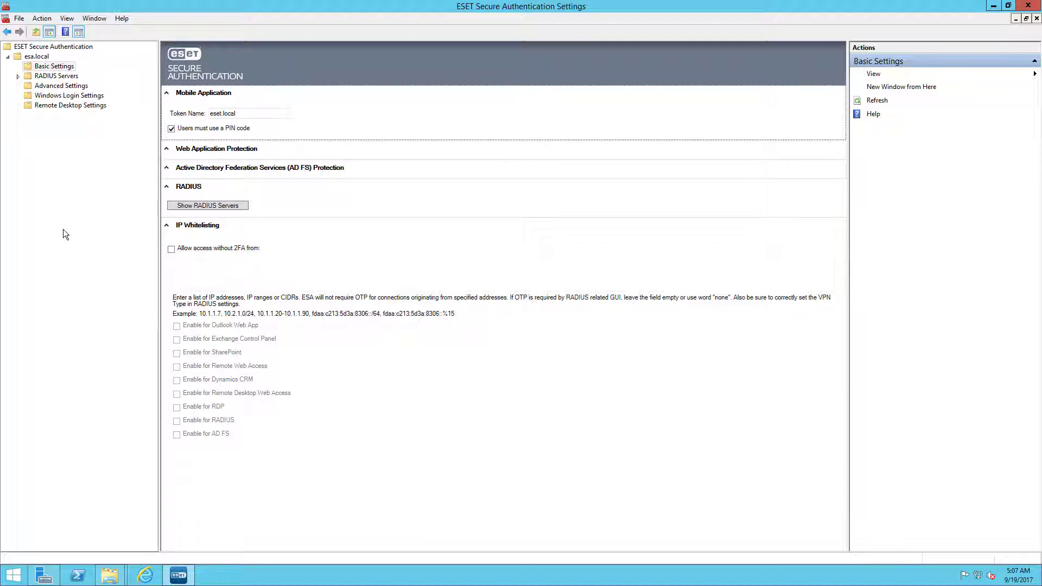
# Set Windows Login offline behaviour to 'Do not allow access'
pyautogui.click(70, 98)
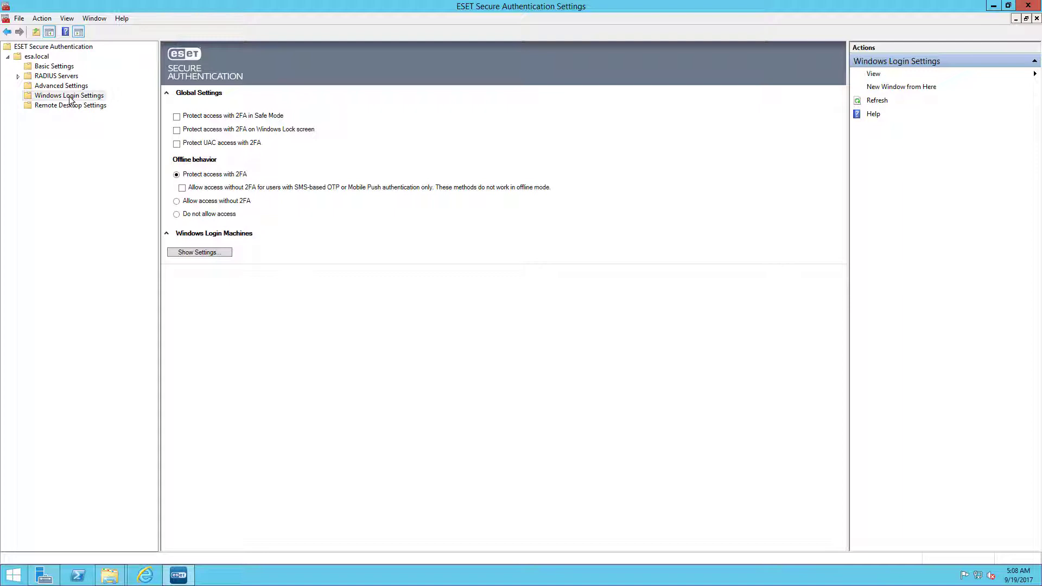
pyautogui.press('Down')
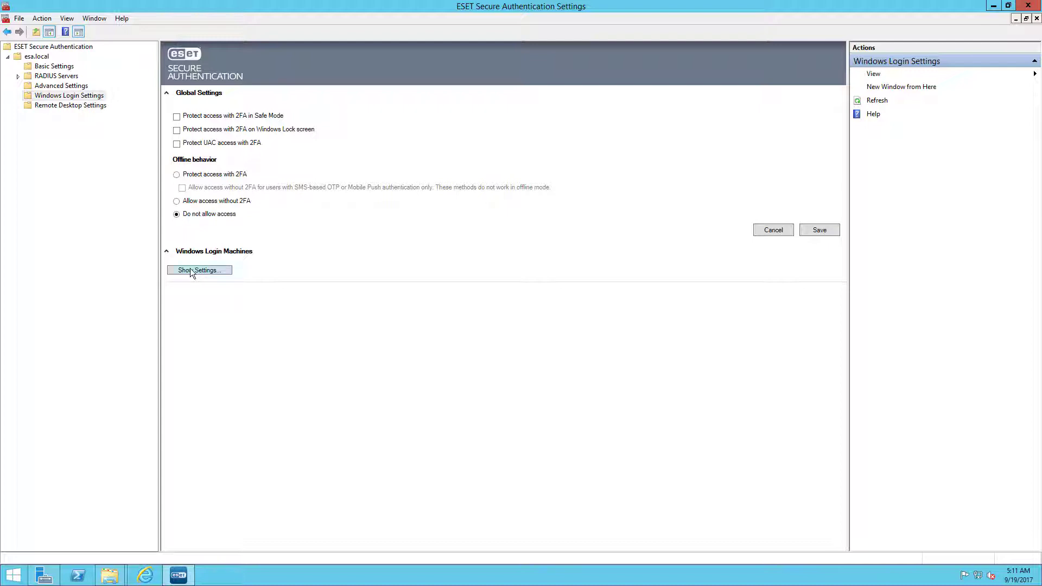
# Untick '2FA is Enabled' for DC1 in the Windows login computer list, then show Remote Desktop Settings
pyautogui.click(191, 270)
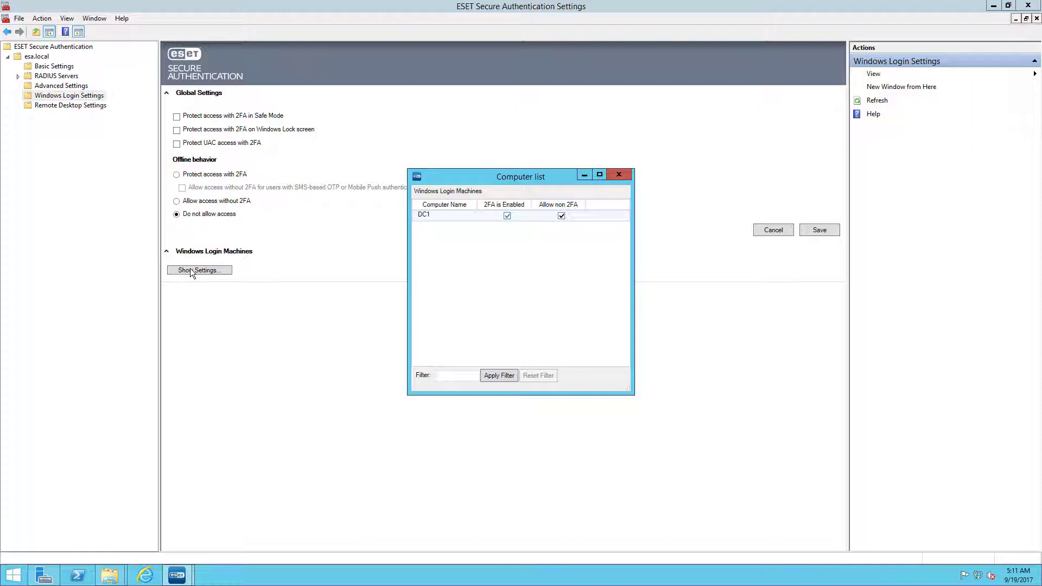
pyautogui.click(507, 215)
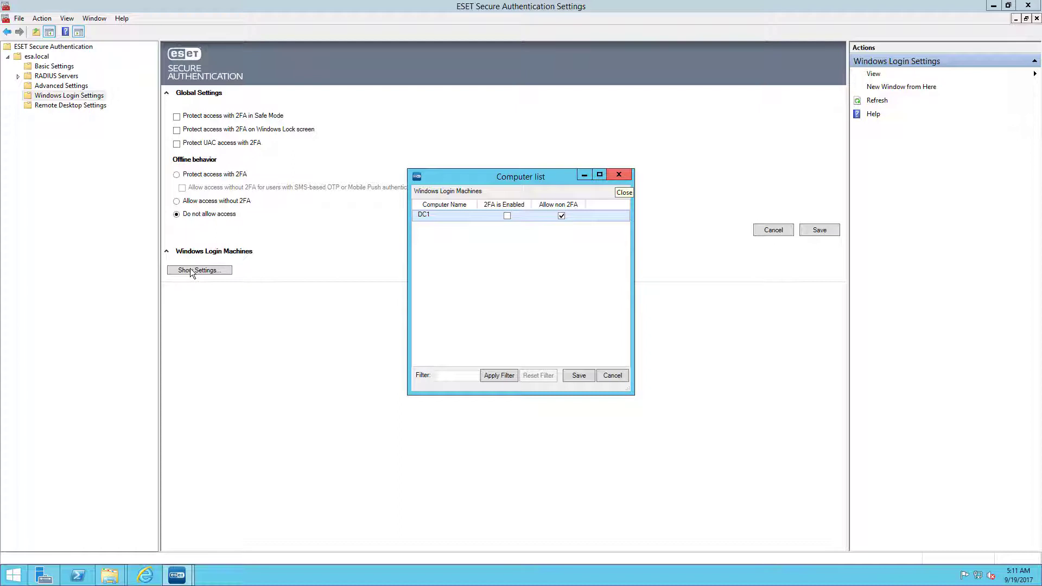
pyautogui.click(618, 174)
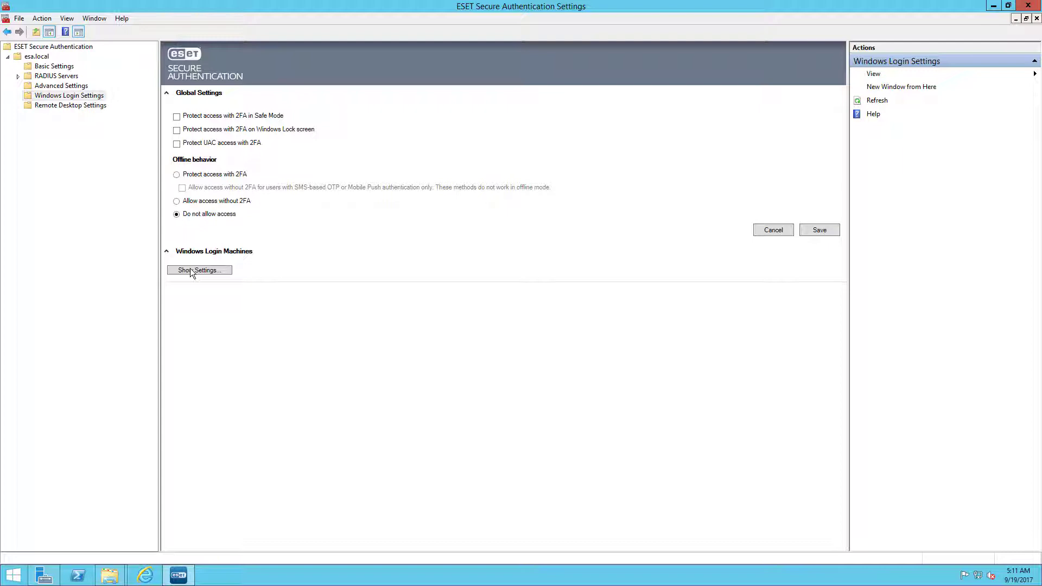
pyautogui.press('Down')
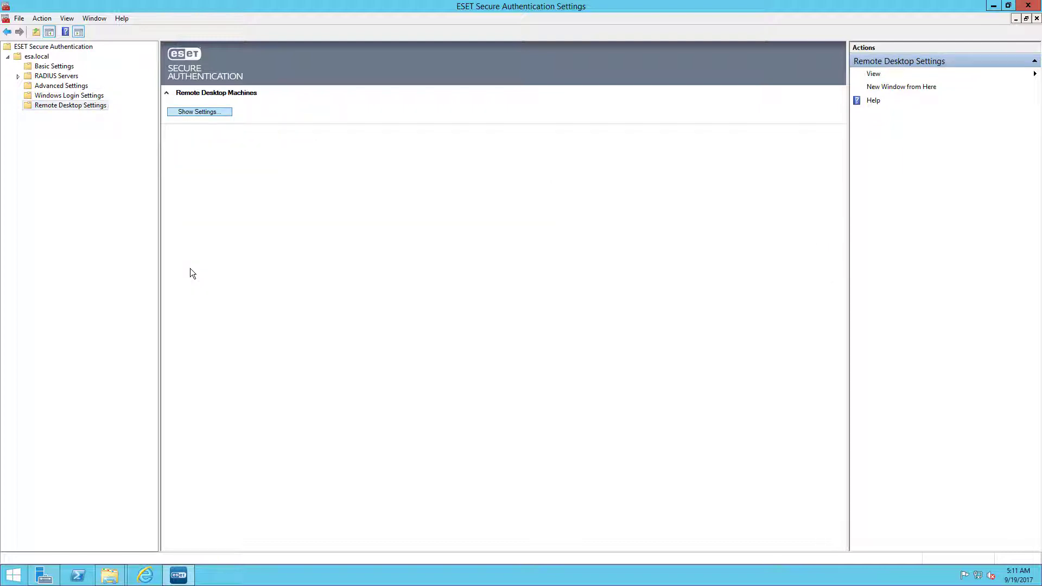
pyautogui.press('Return')
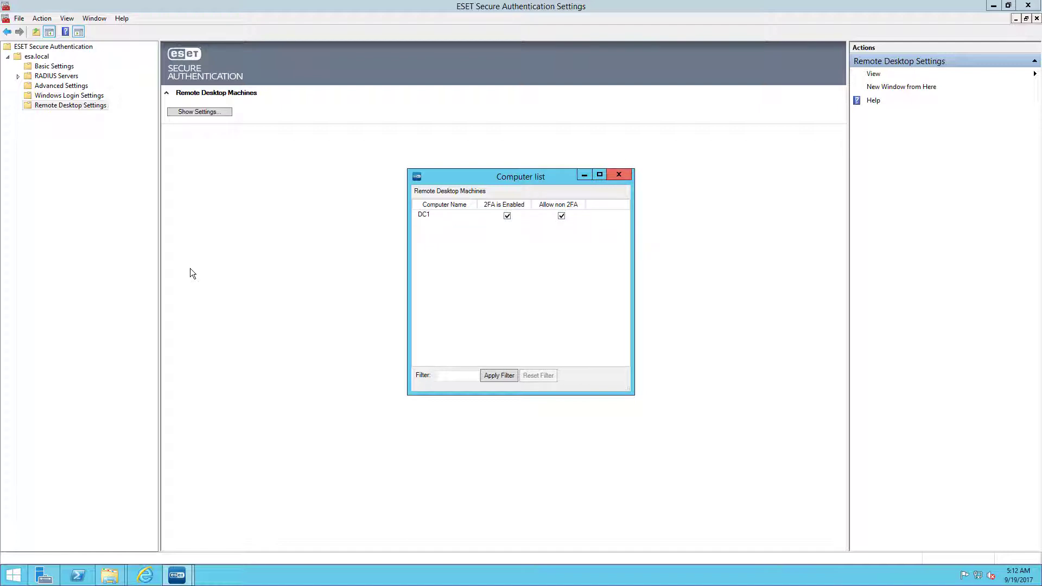
pyautogui.hotkey('alt', 'F4')
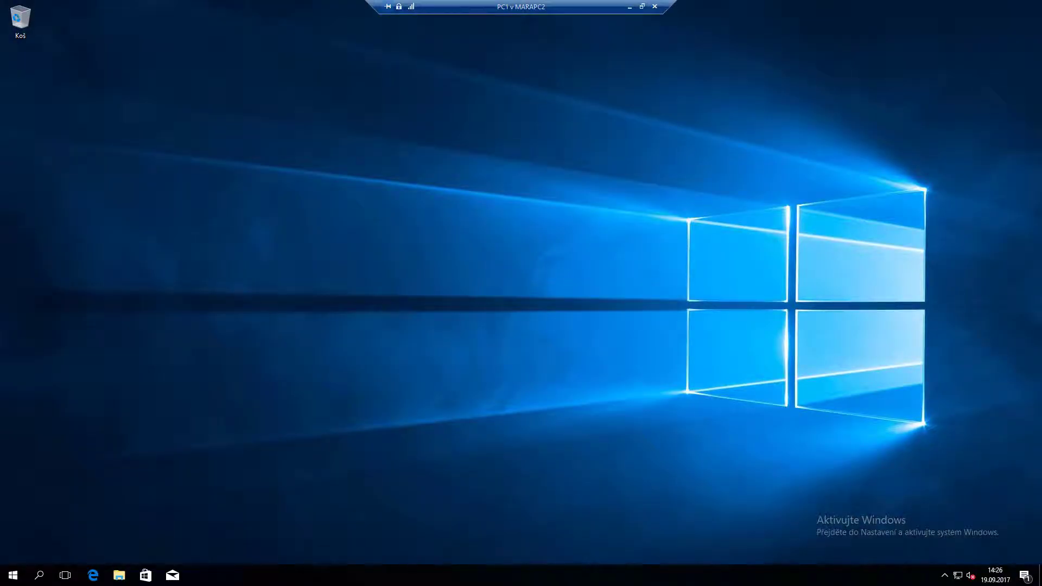
# Launch esa2_enu from the share (\\dc1) (Z:) drive and accept the security warning
pyautogui.press('super+e')
pyautogui.click(274, 407)
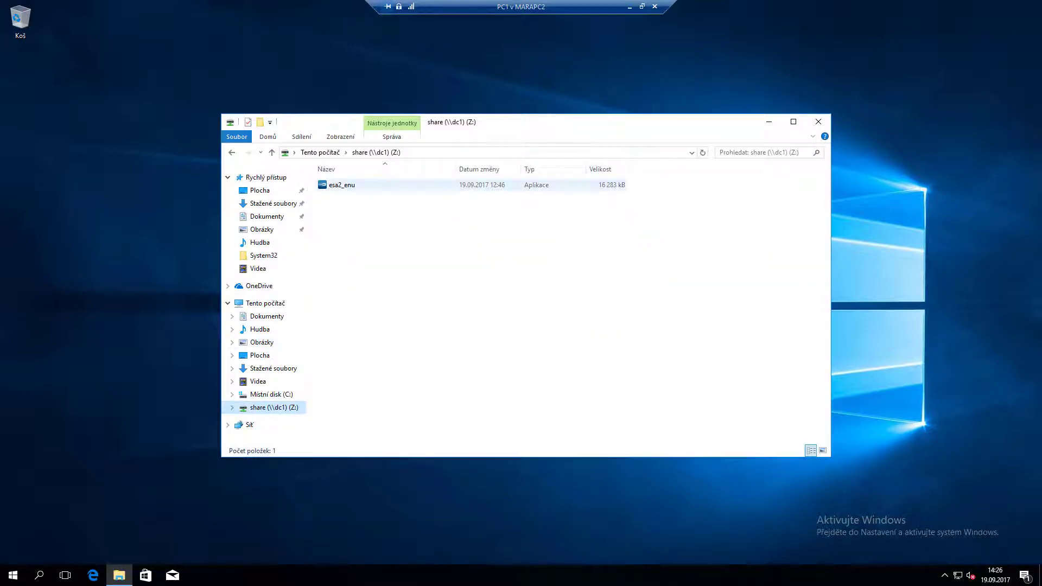
pyautogui.click(341, 185)
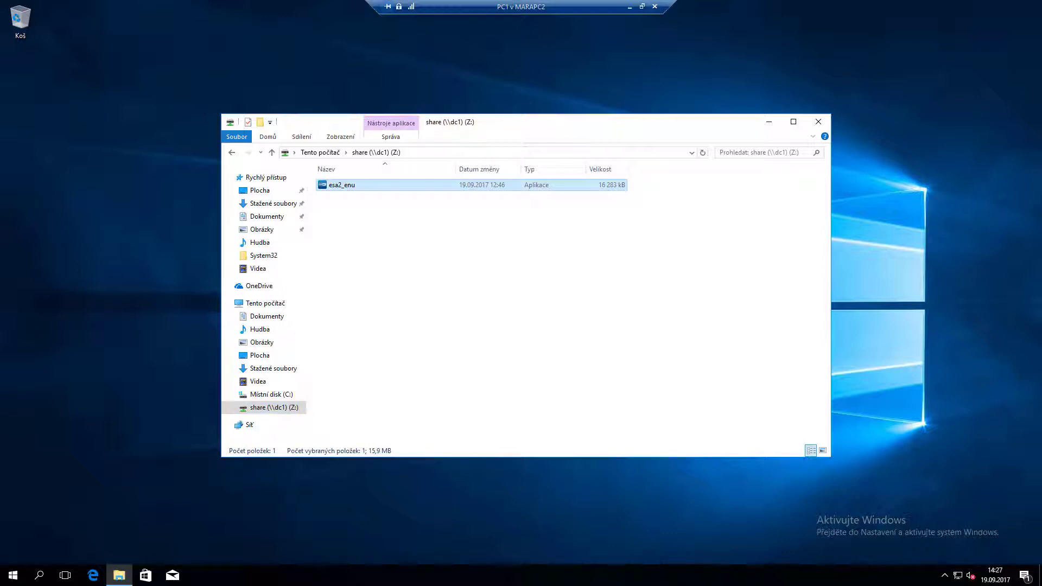
pyautogui.press('Return')
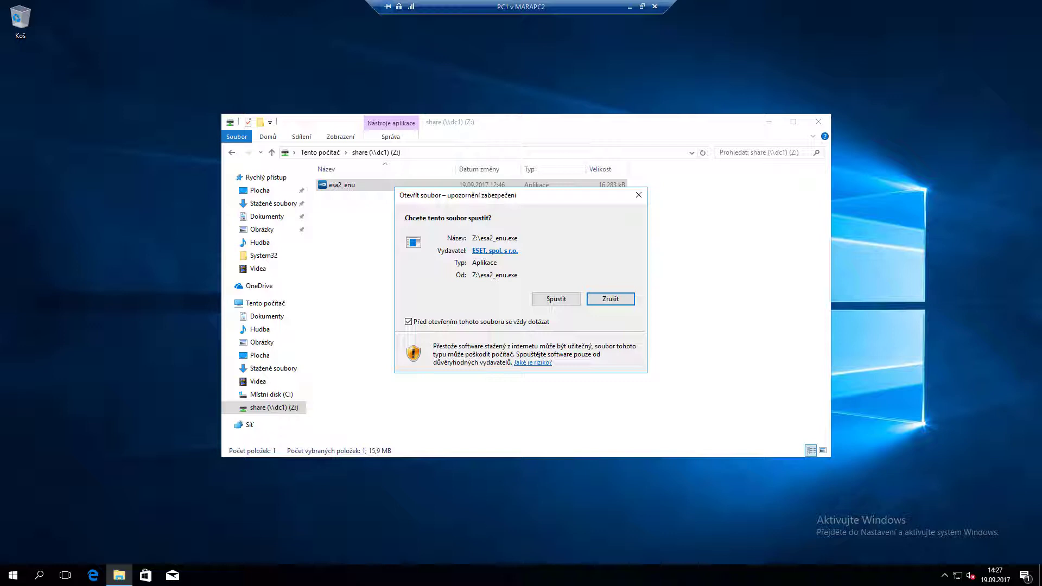
pyautogui.click(556, 298)
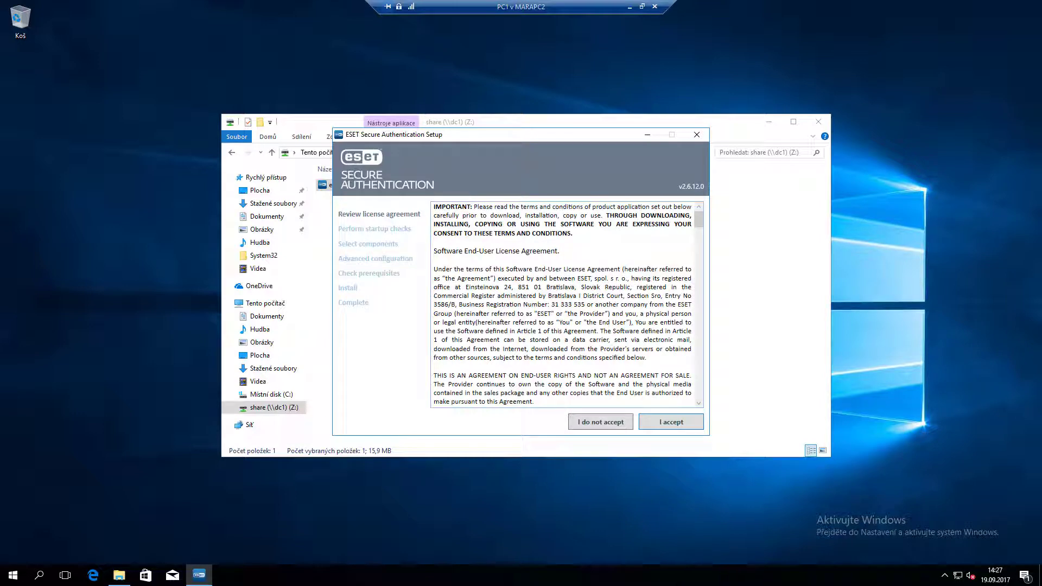
# Accept the licence and install ESET Secure Authentication with Windows Login and Remote Desktop components, then close setup
pyautogui.press('Return')
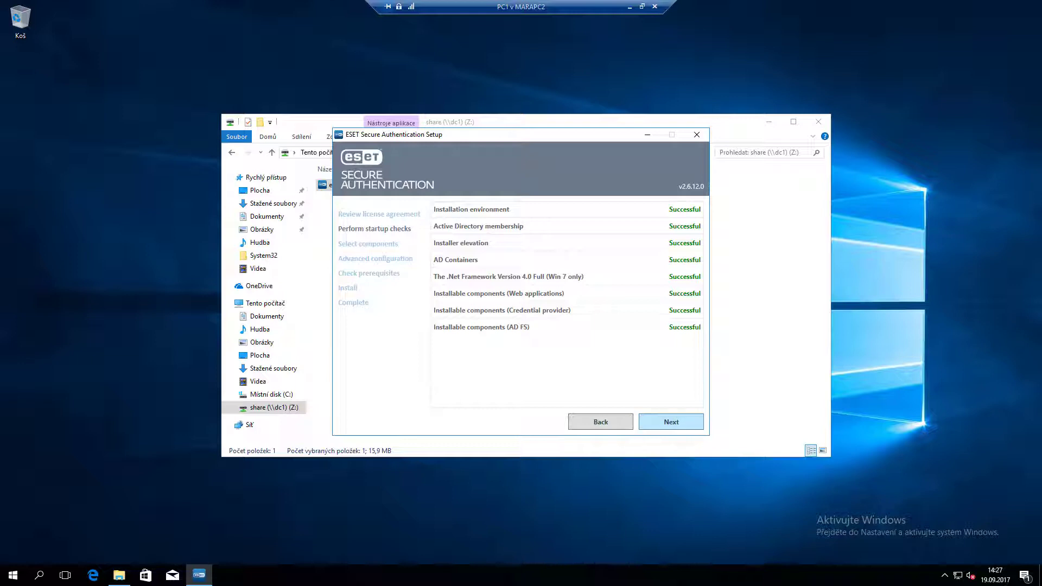
pyautogui.press('Return')
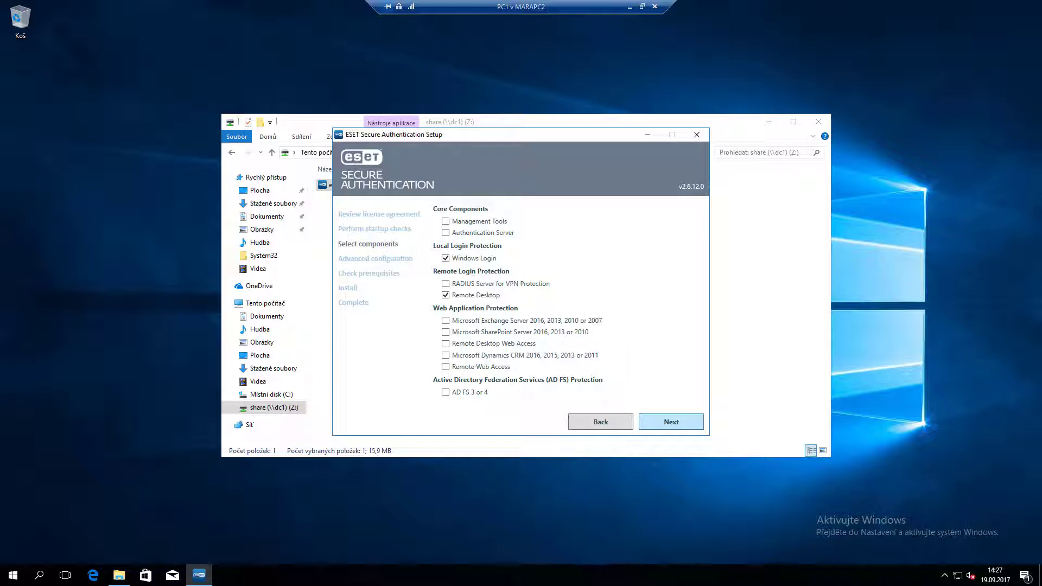
pyautogui.click(671, 422)
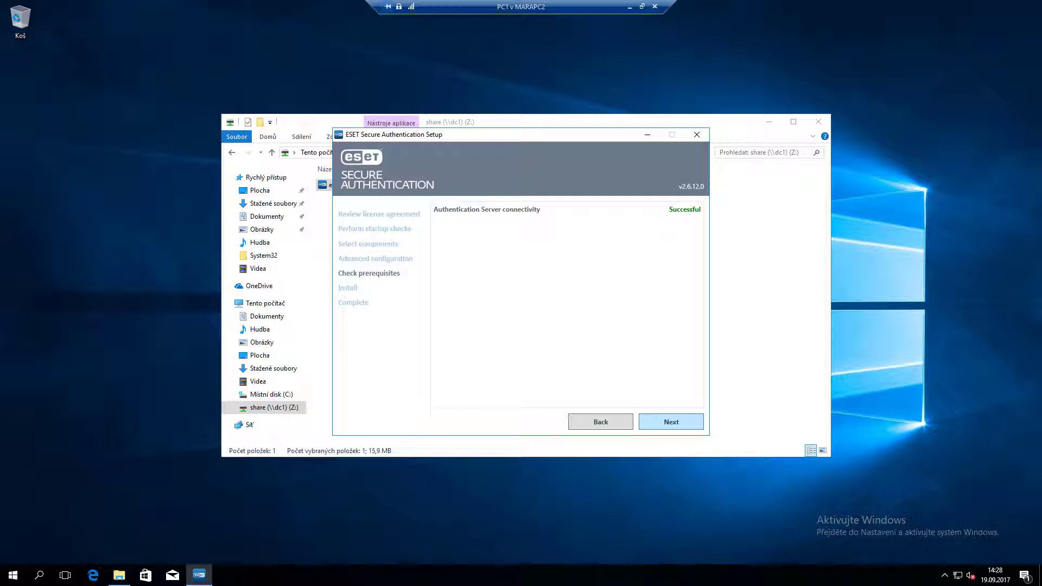
pyautogui.click(671, 422)
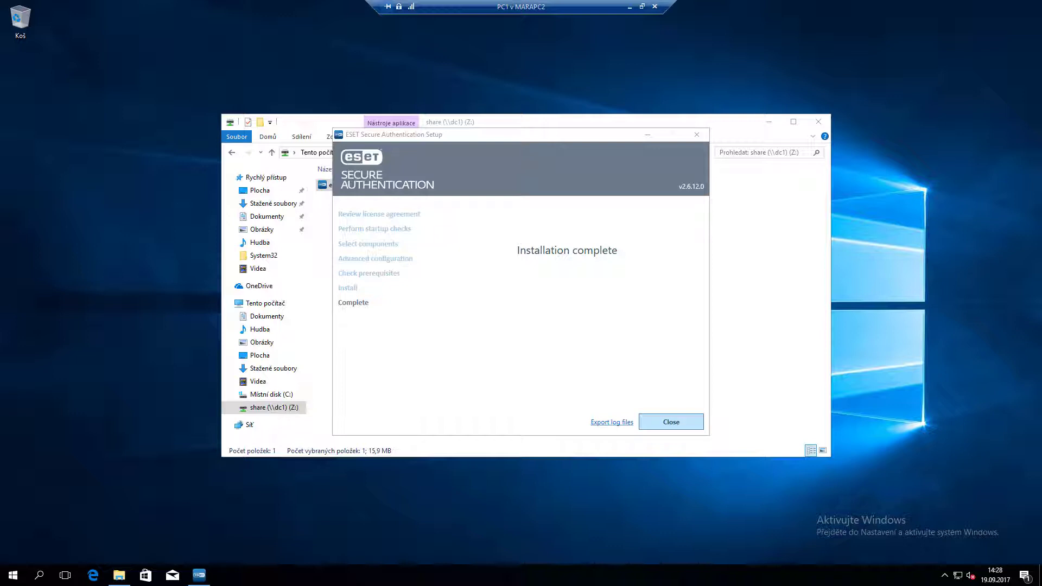
pyautogui.press('Return')
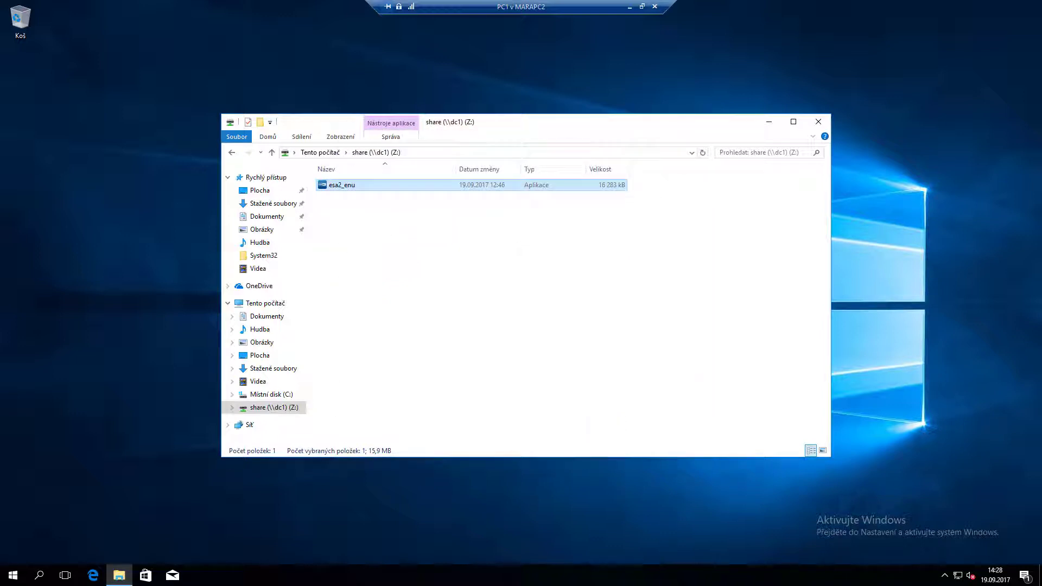
# Sign out (Odhlásit) of the current Windows 10 user session via the Start menu account options
pyautogui.click(13, 575)
pyautogui.click(13, 498)
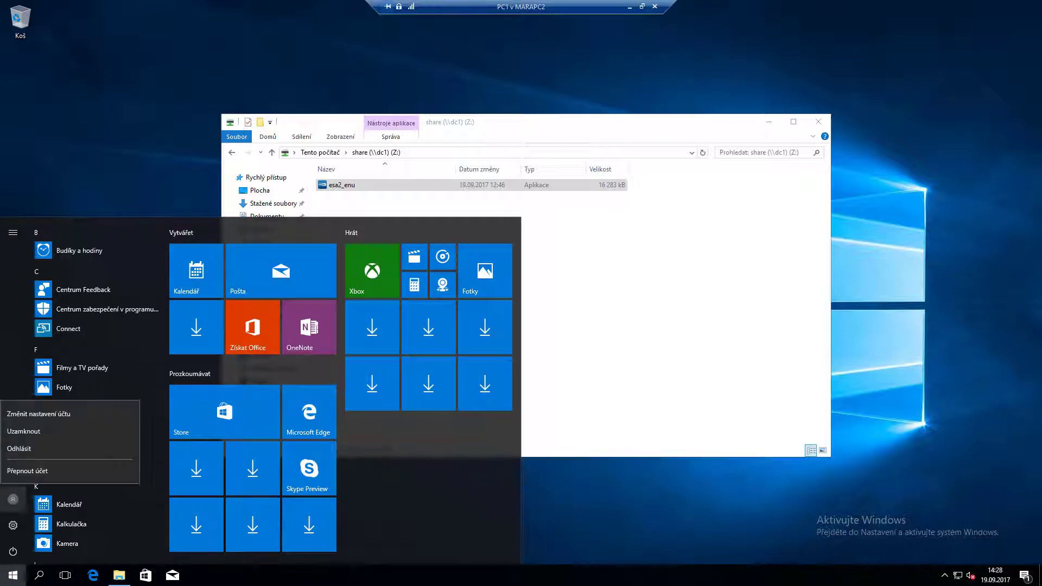
pyautogui.click(19, 448)
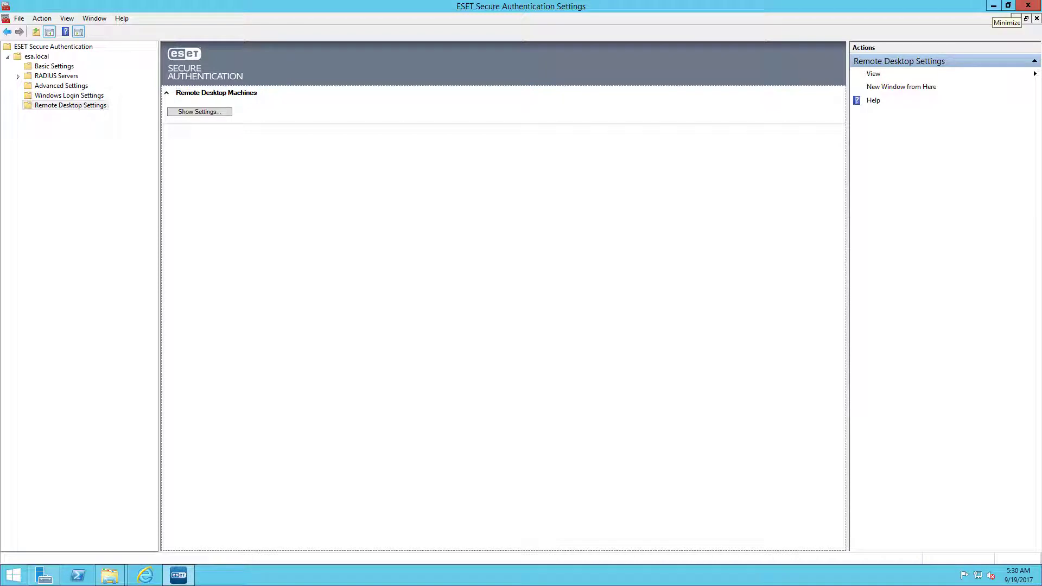
# Launch Active Directory Users and Computers from Server Manager and open ESA USER's Properties
pyautogui.click(993, 5)
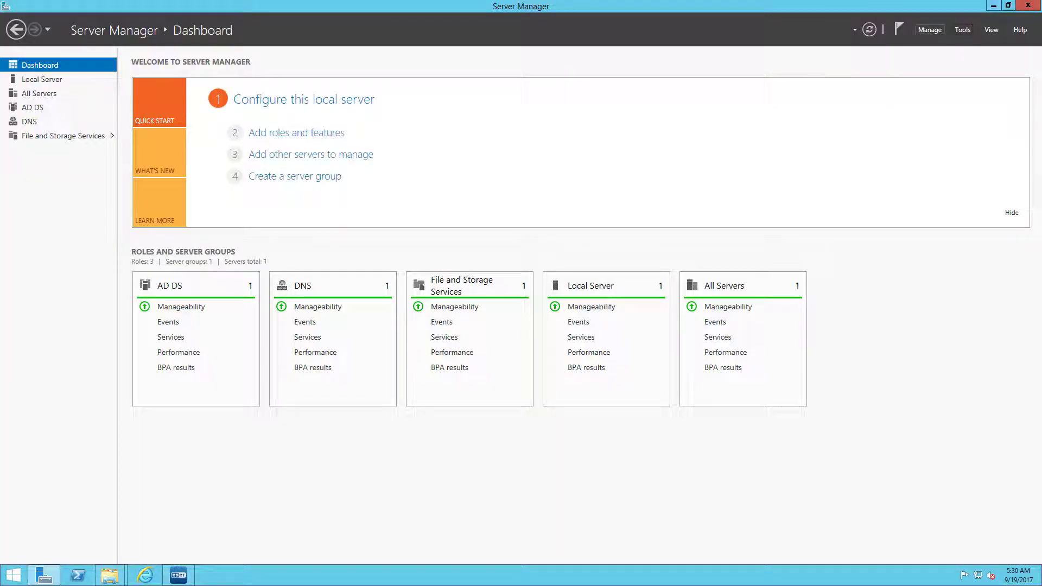
pyautogui.click(963, 30)
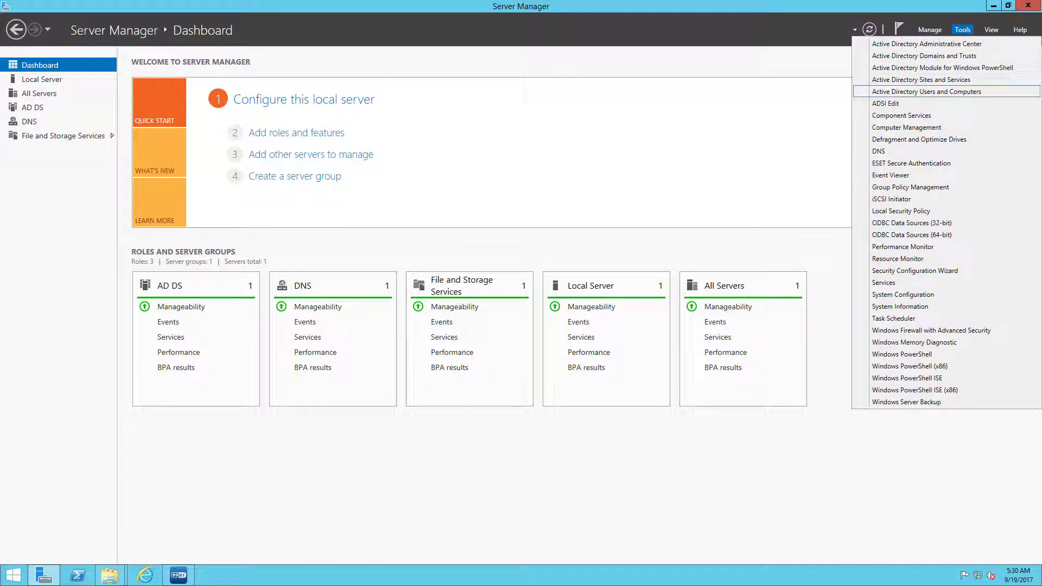
pyautogui.press('Return')
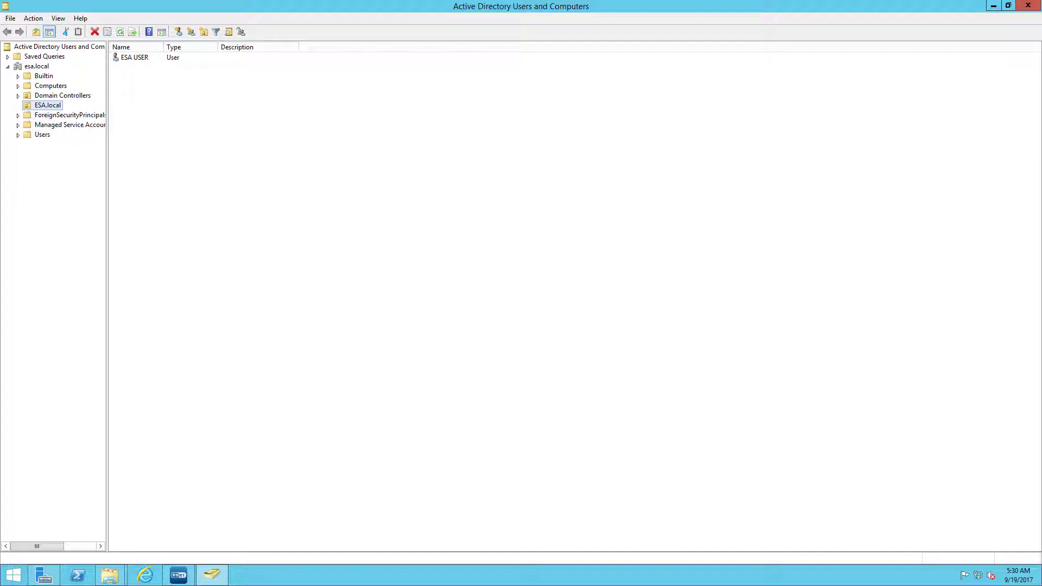
pyautogui.click(134, 57)
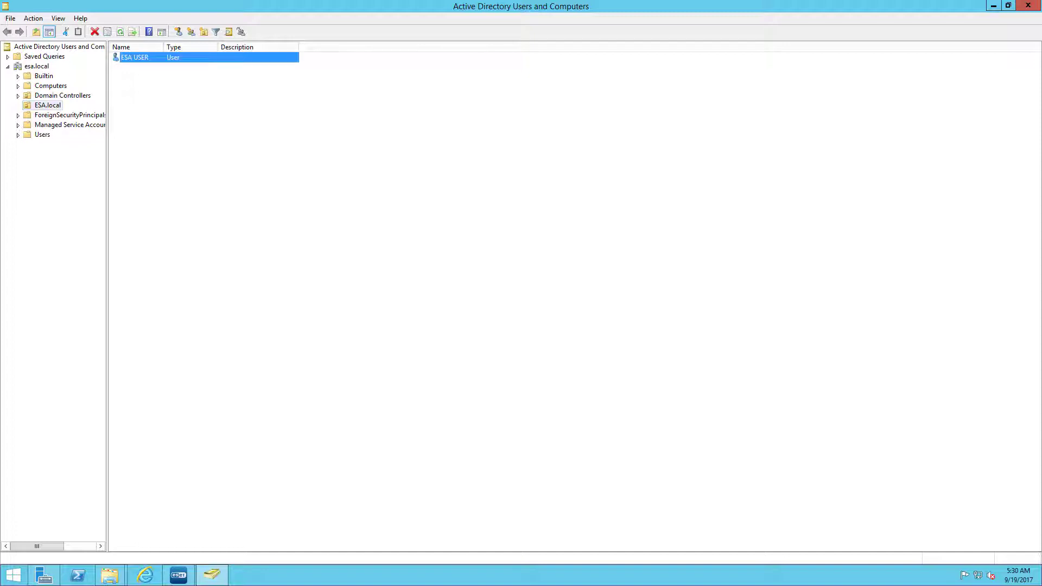
pyautogui.rightClick(128, 58)
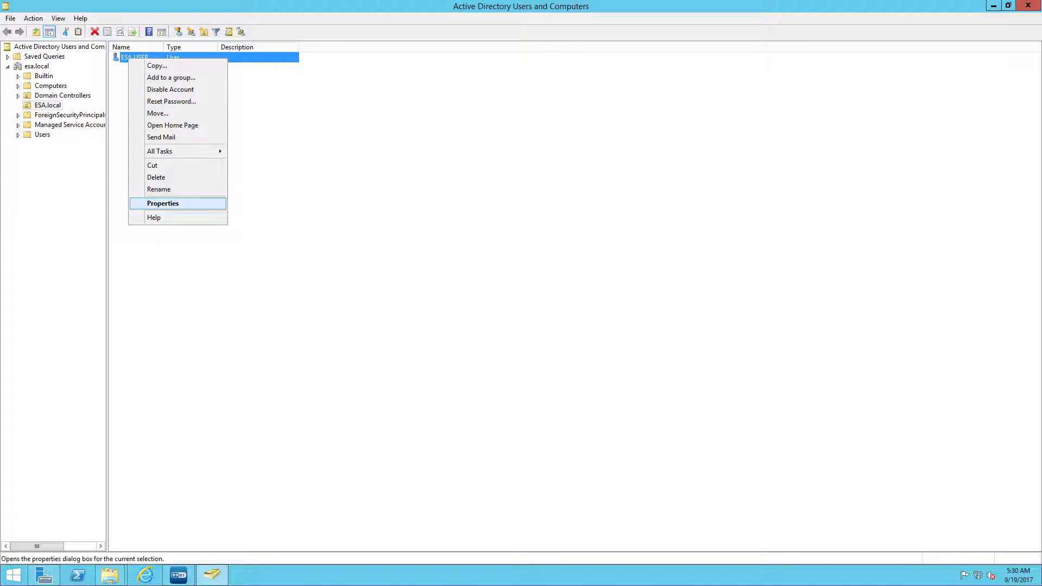
pyautogui.press('Return')
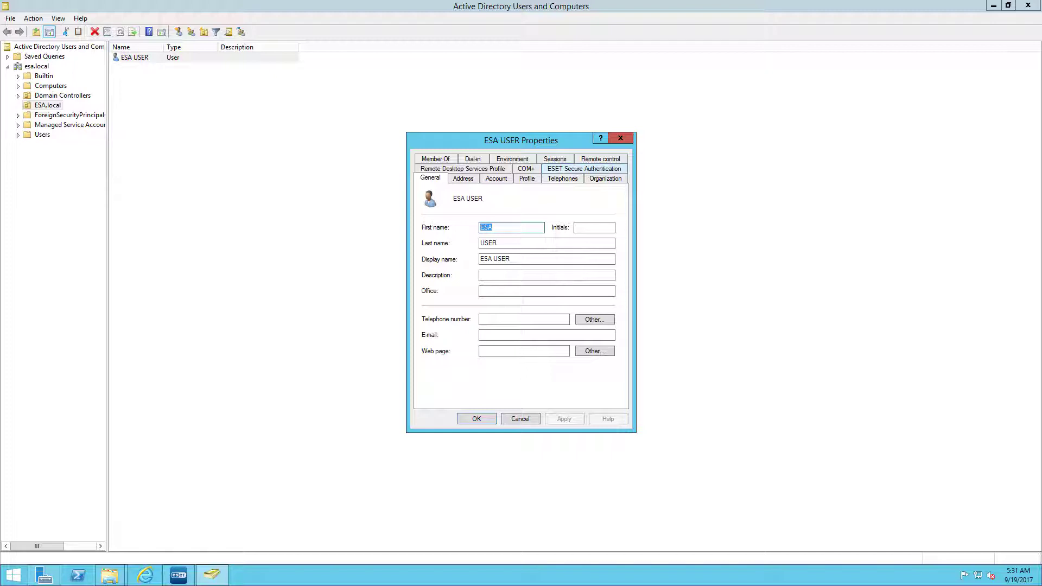
# Tick OTP under Mobile Application on ESA USER's ESET Secure Authentication tab, then view Telephones
pyautogui.click(584, 168)
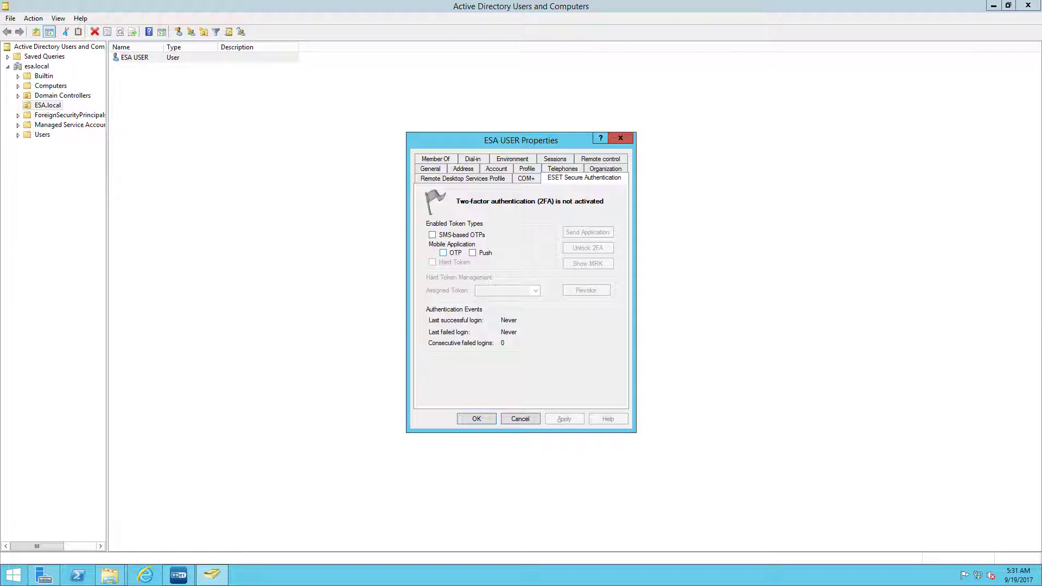
pyautogui.click(443, 252)
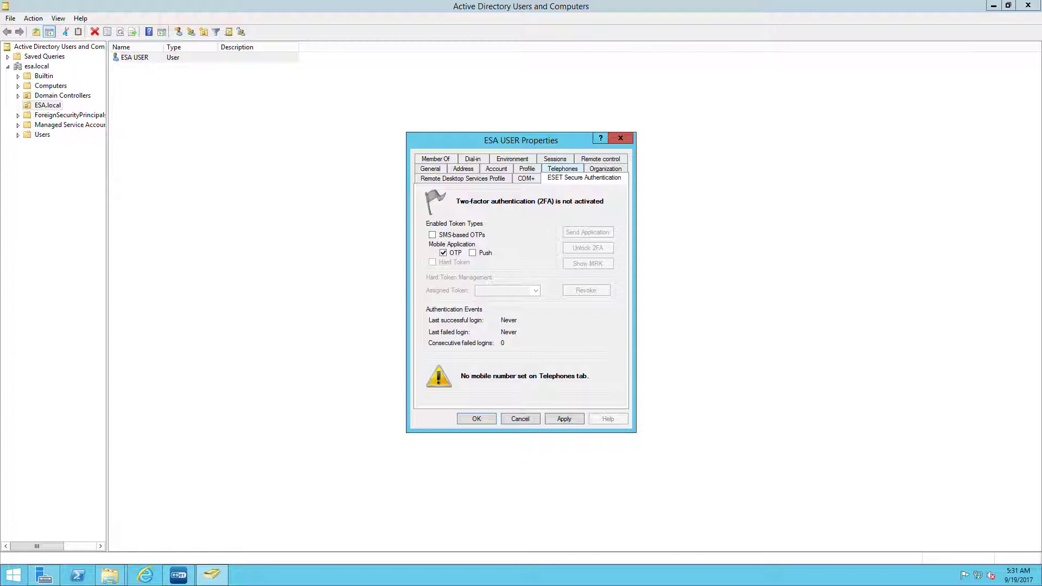
pyautogui.click(562, 168)
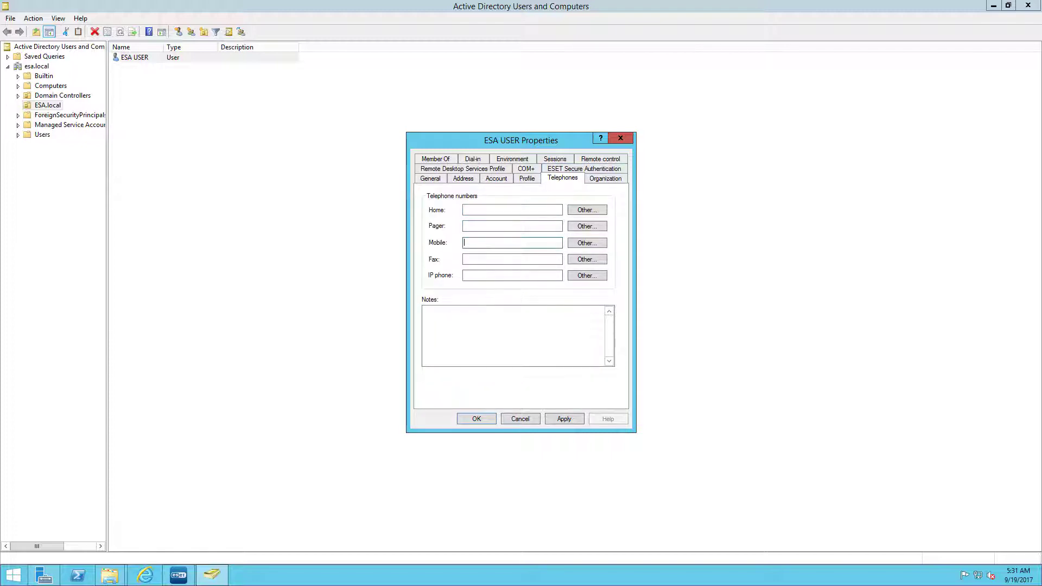
# Enter ESA USER's mobile number in the Mobile field and apply it
pyautogui.click(465, 242)
pyautogui.write('+420')
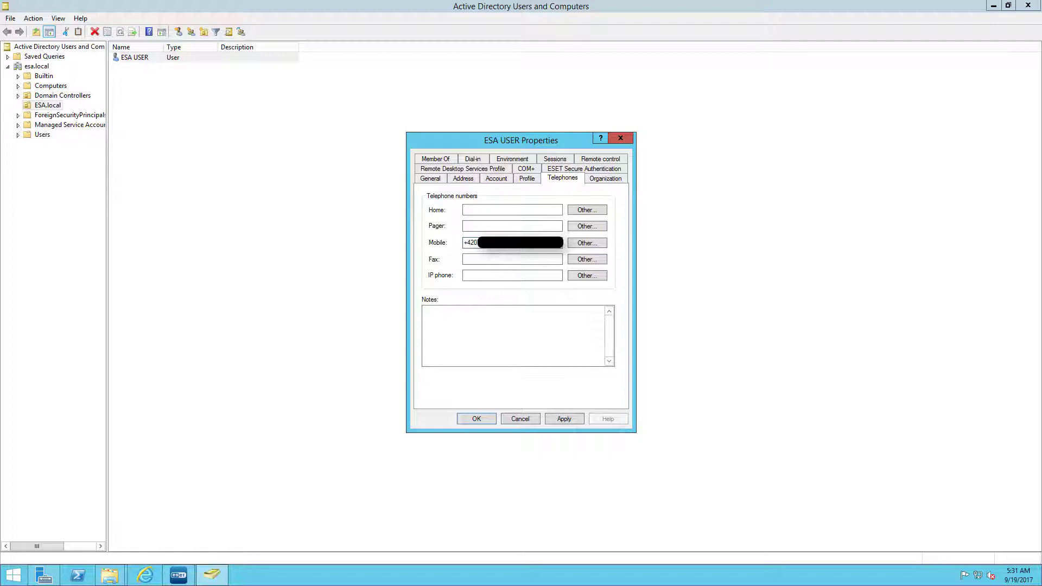
pyautogui.click(514, 336)
pyautogui.click(564, 419)
pyautogui.click(584, 169)
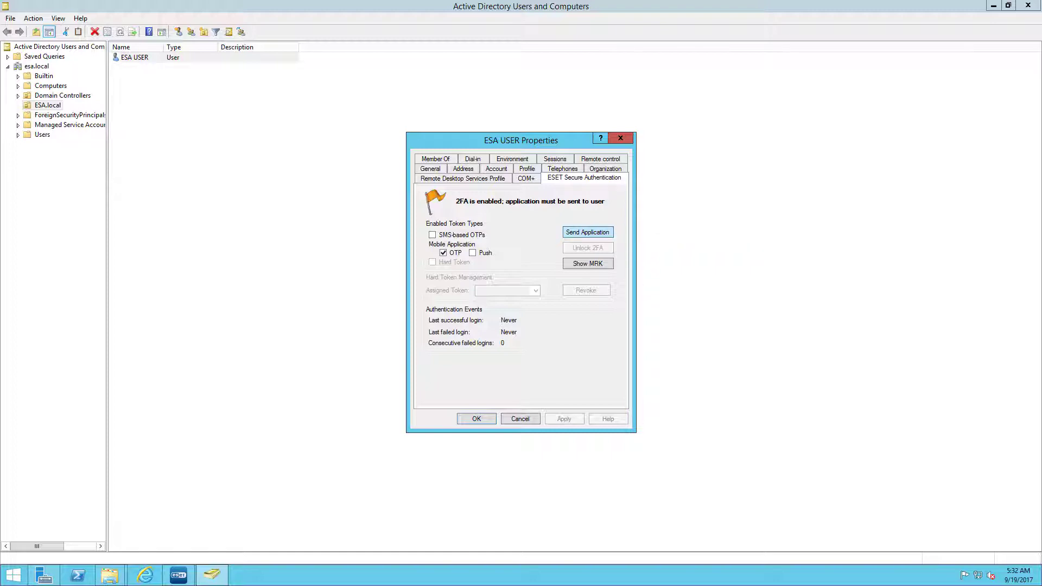
# Use Send Application to text the ESET mobile app URL to ESA USER
pyautogui.click(587, 232)
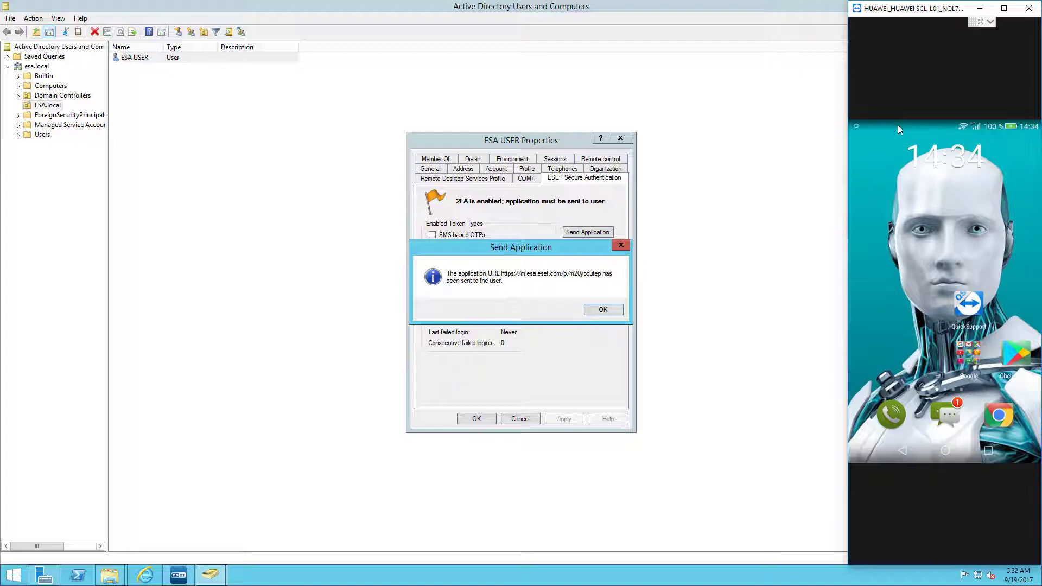
# Open the Notifire SMS from the notifications and open its ESET install link (Otevřít URL)
pyautogui.moveTo(898, 125); pyautogui.dragTo(893, 377)
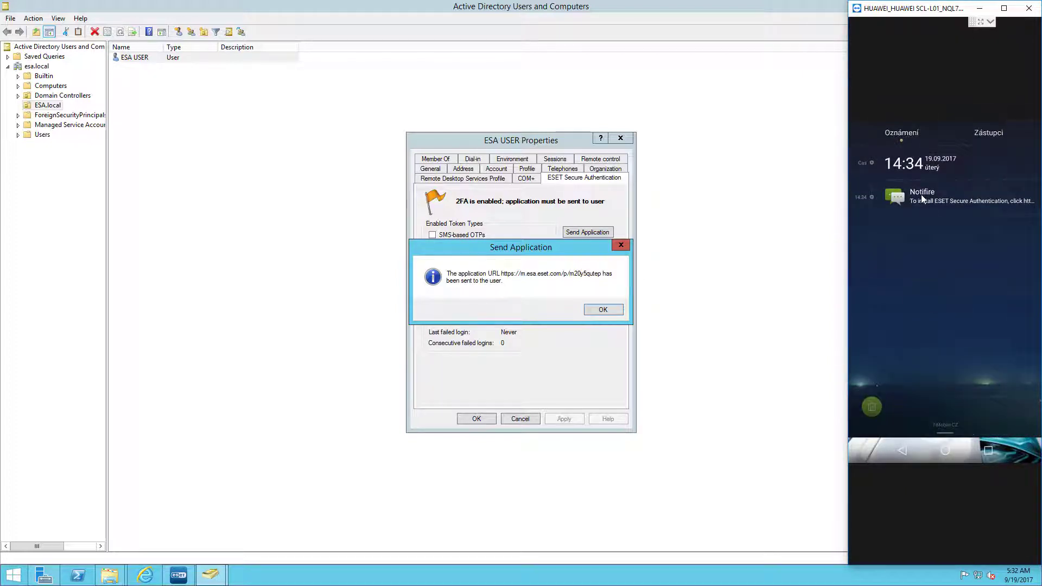
pyautogui.click(920, 196)
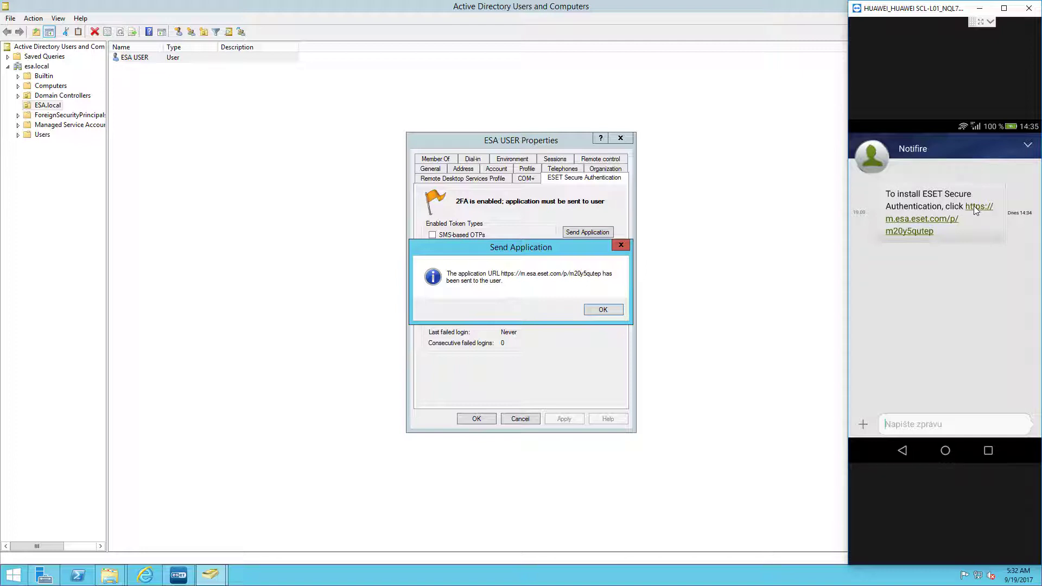
pyautogui.click(973, 206)
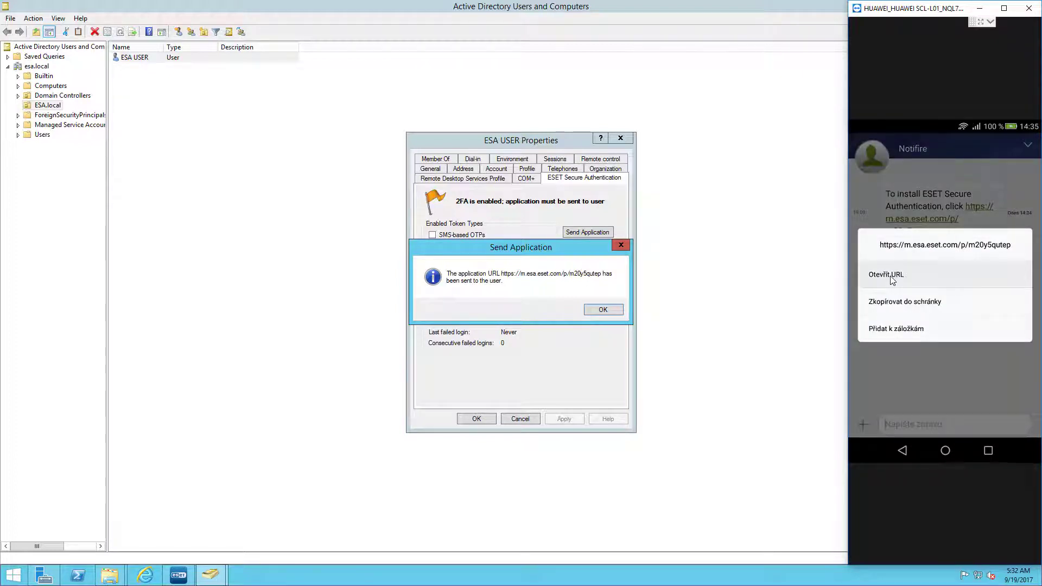
pyautogui.click(890, 277)
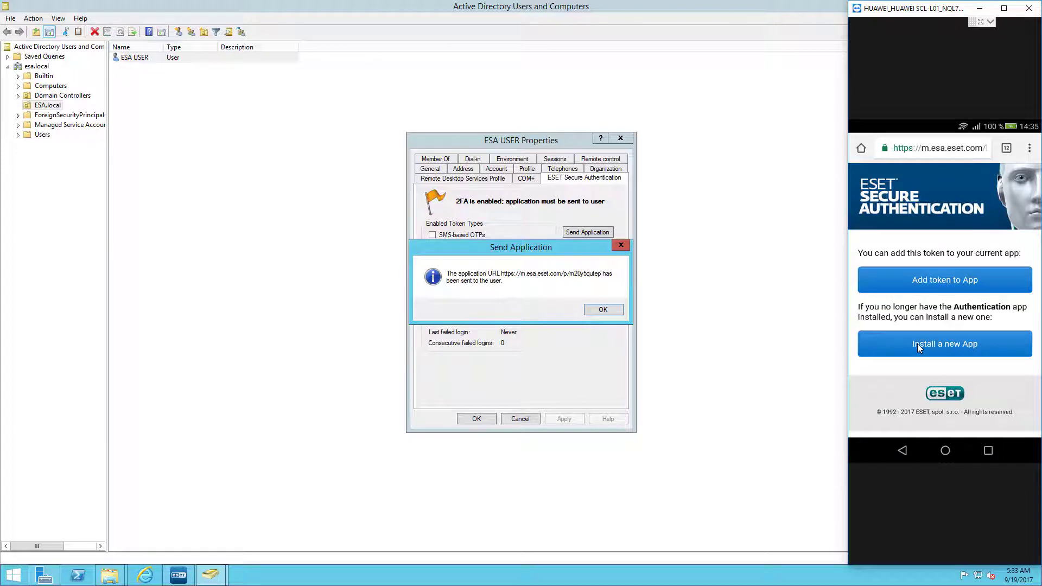
# Choose Install a new App, then install ESET Secure Authentication from Google Play, accepting permissions
pyautogui.click(917, 347)
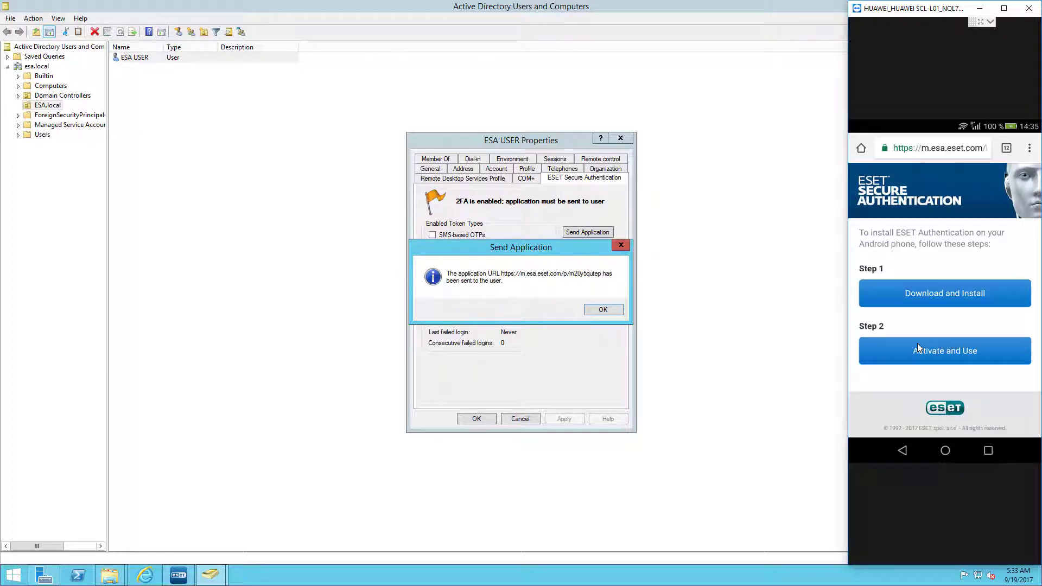
pyautogui.click(921, 294)
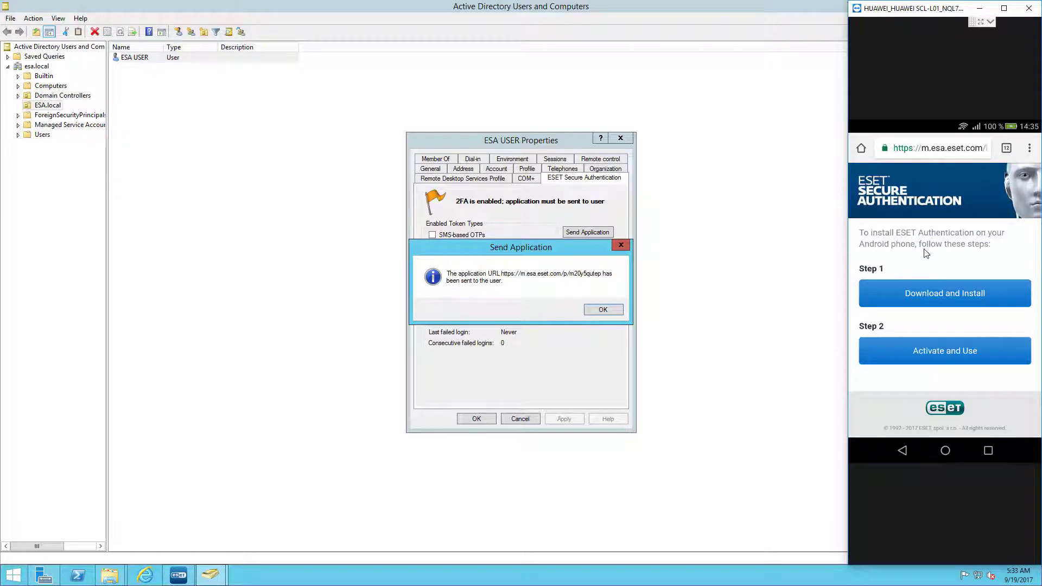
pyautogui.click(919, 293)
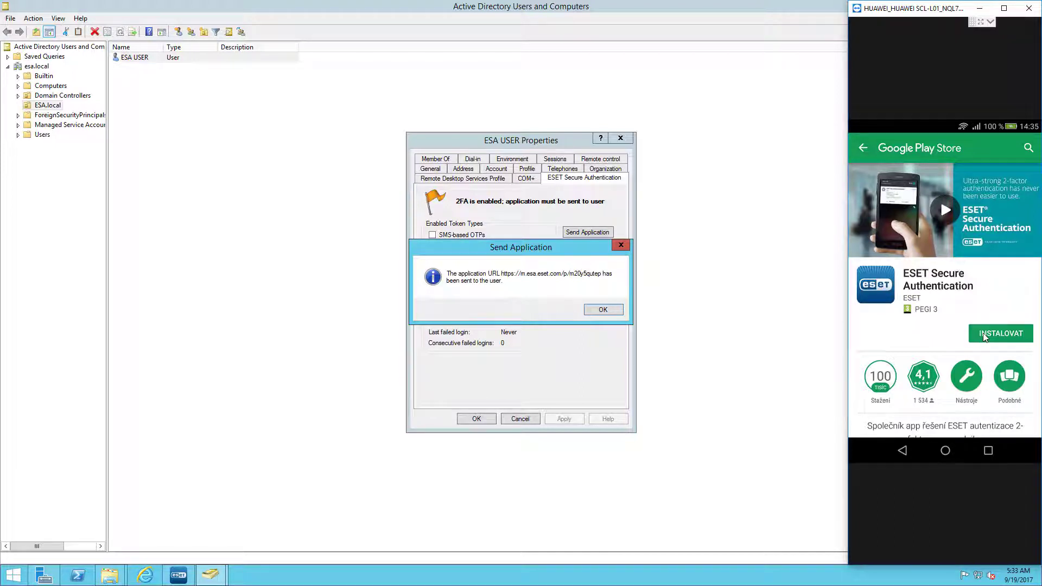
pyautogui.click(982, 333)
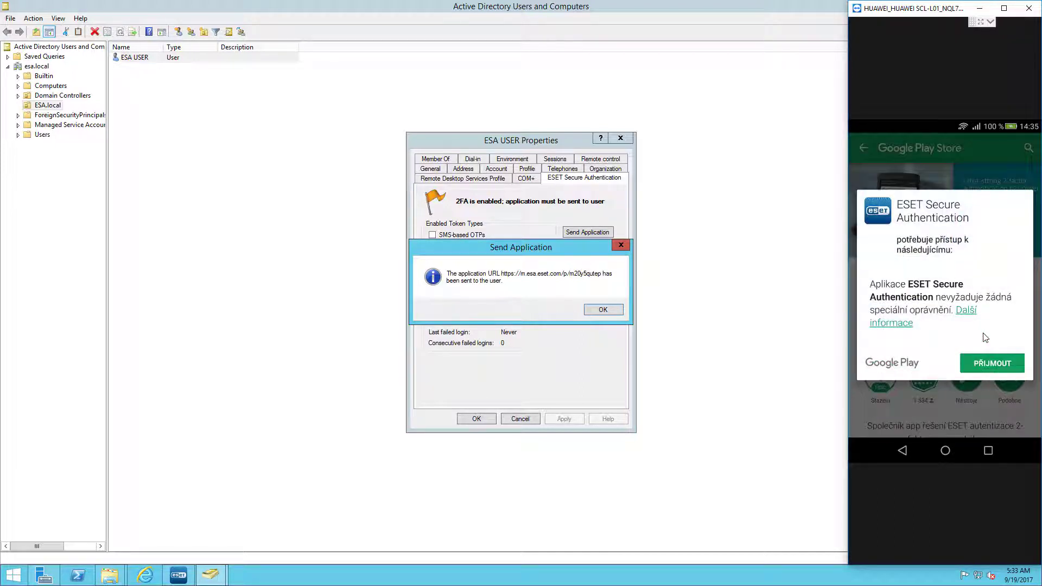
pyautogui.click(983, 362)
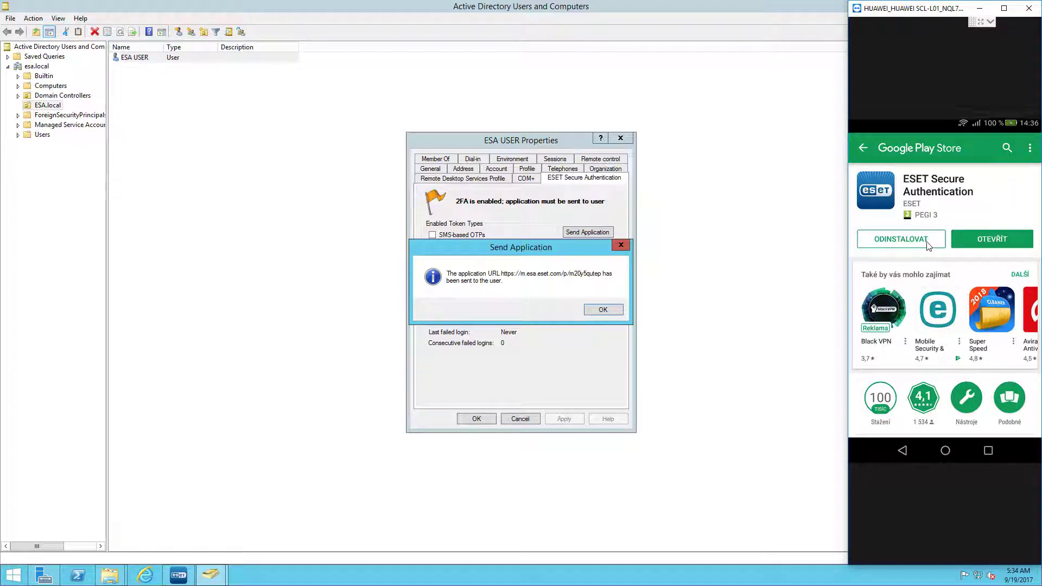
# Launch the newly installed ESET Secure Authentication app from Play Store, accept the licence, and activate it
pyautogui.click(975, 239)
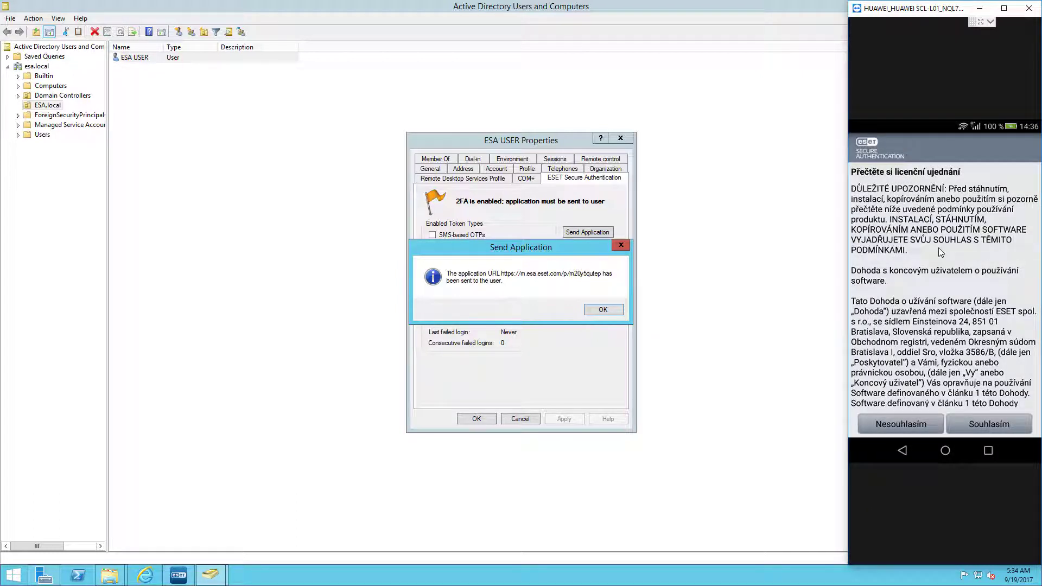
pyautogui.click(981, 425)
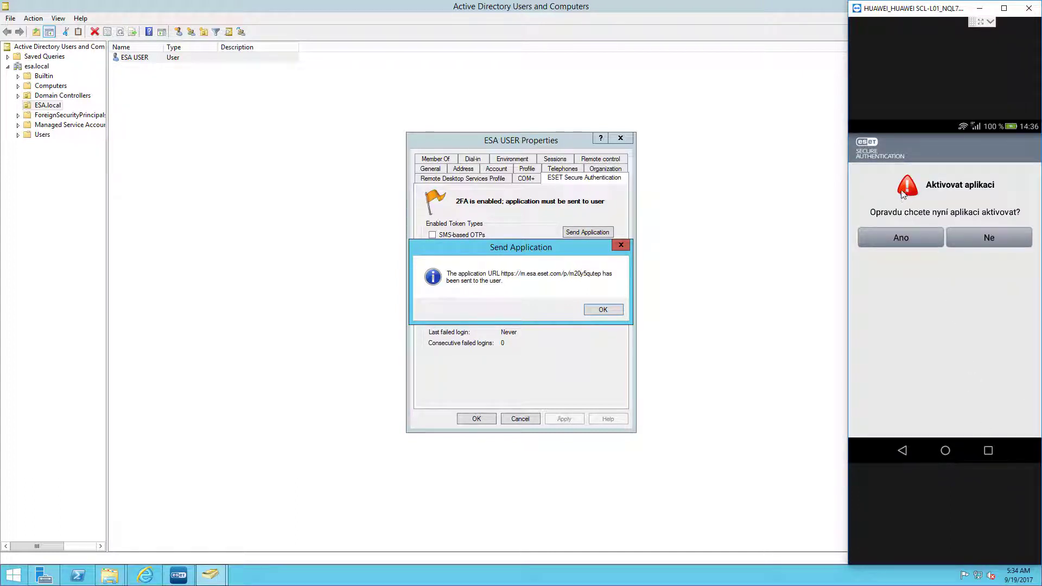
pyautogui.click(890, 239)
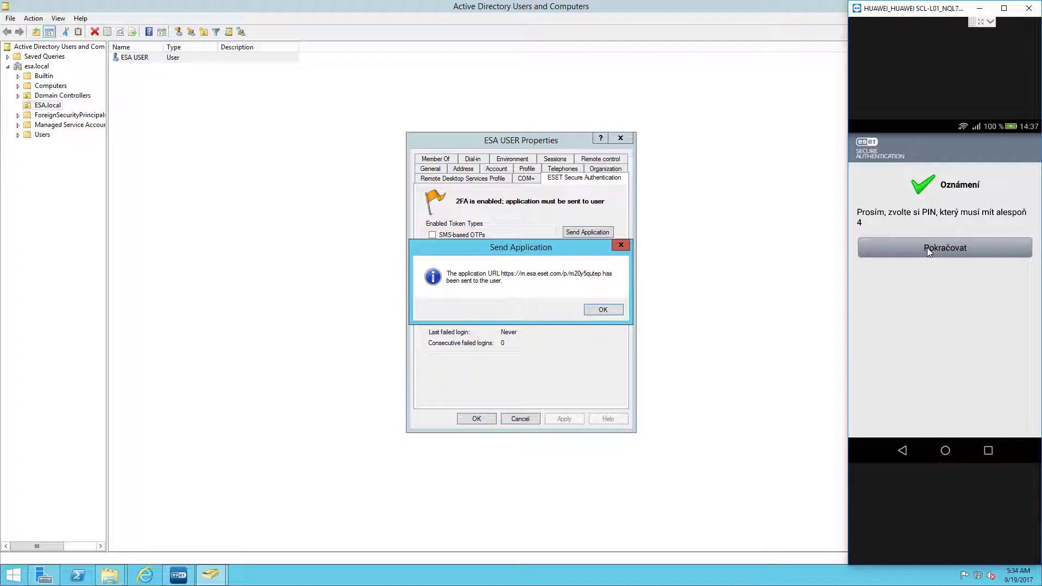
# Set a new 4-digit PIN for the app in Nový PIN, confirm it in Potvrzení PINu, and save
pyautogui.click(927, 247)
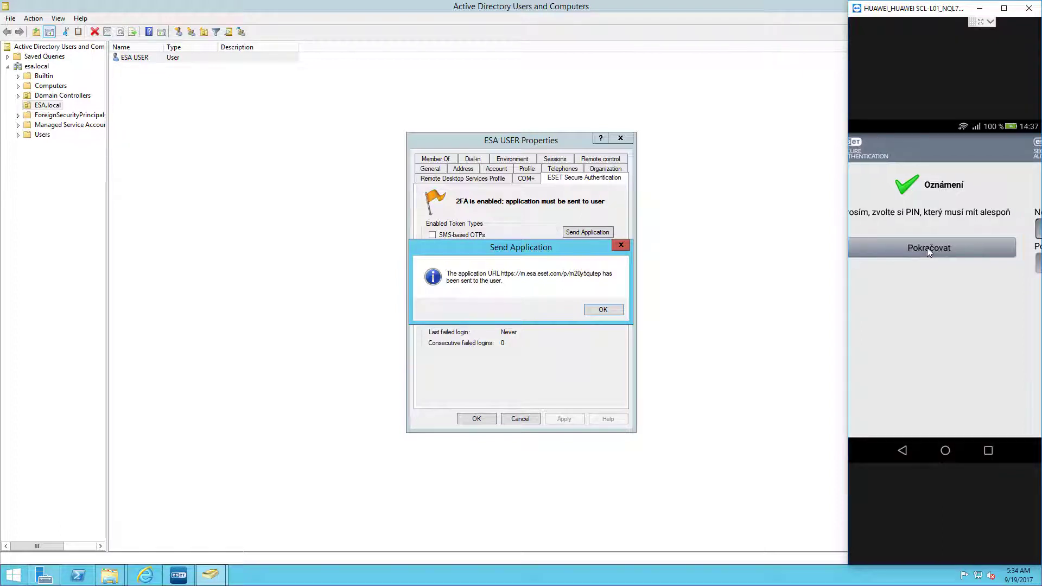
pyautogui.click(893, 228)
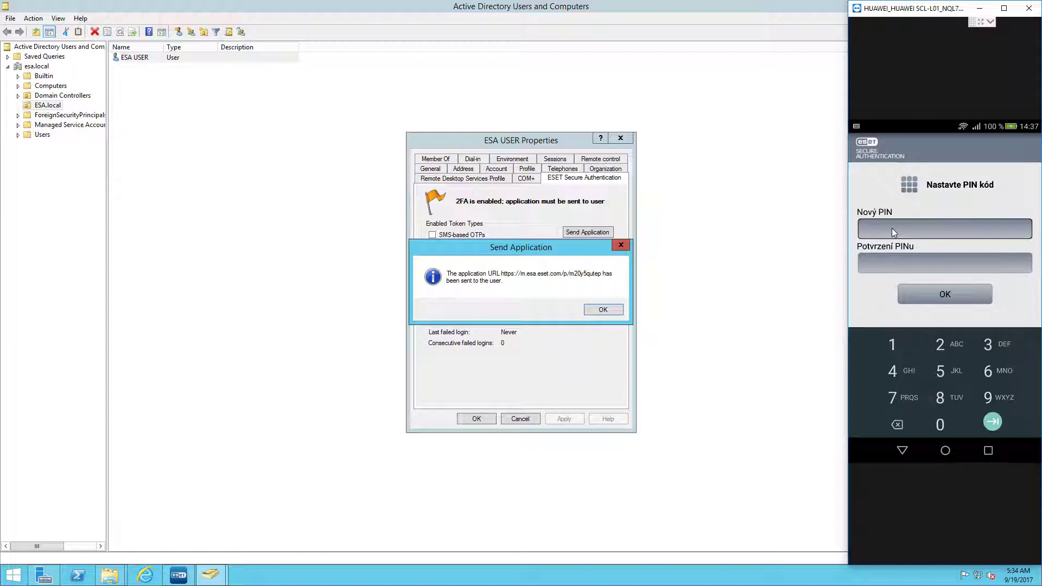
pyautogui.click(892, 345)
pyautogui.click(942, 344)
pyautogui.click(988, 346)
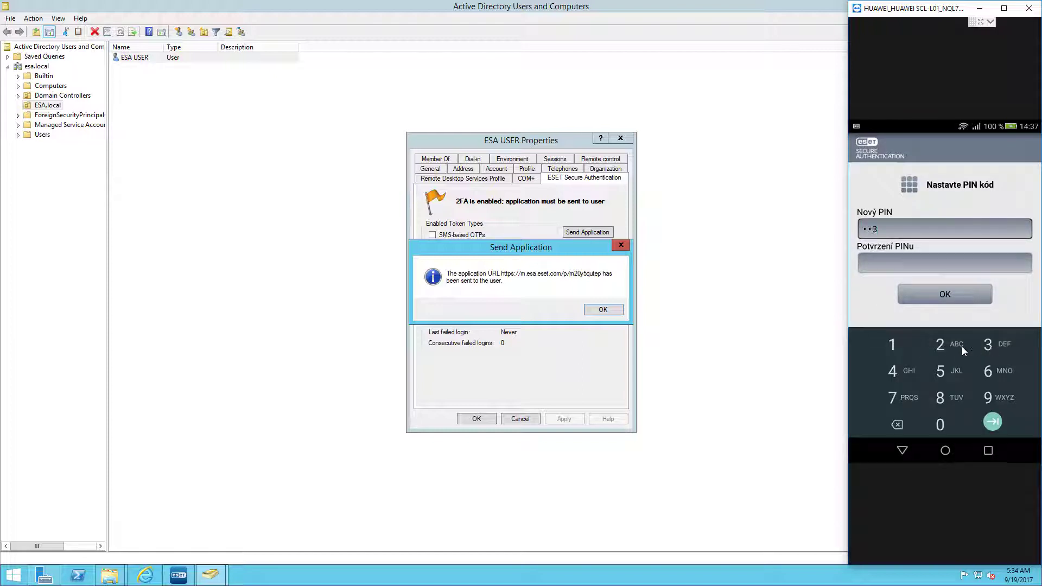
pyautogui.click(897, 371)
pyautogui.click(875, 261)
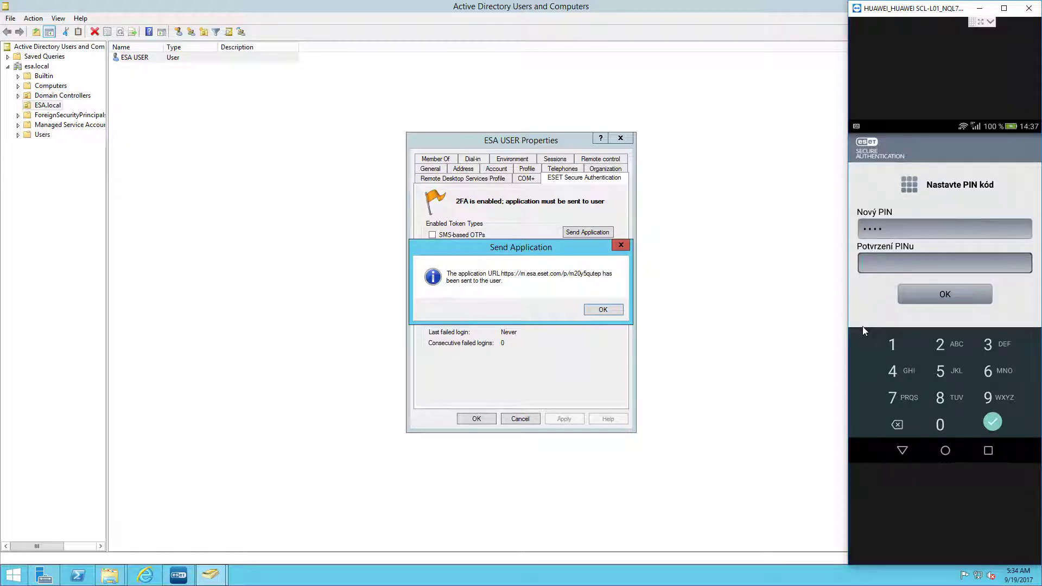
pyautogui.click(940, 344)
pyautogui.click(988, 344)
pyautogui.click(893, 372)
pyautogui.click(929, 294)
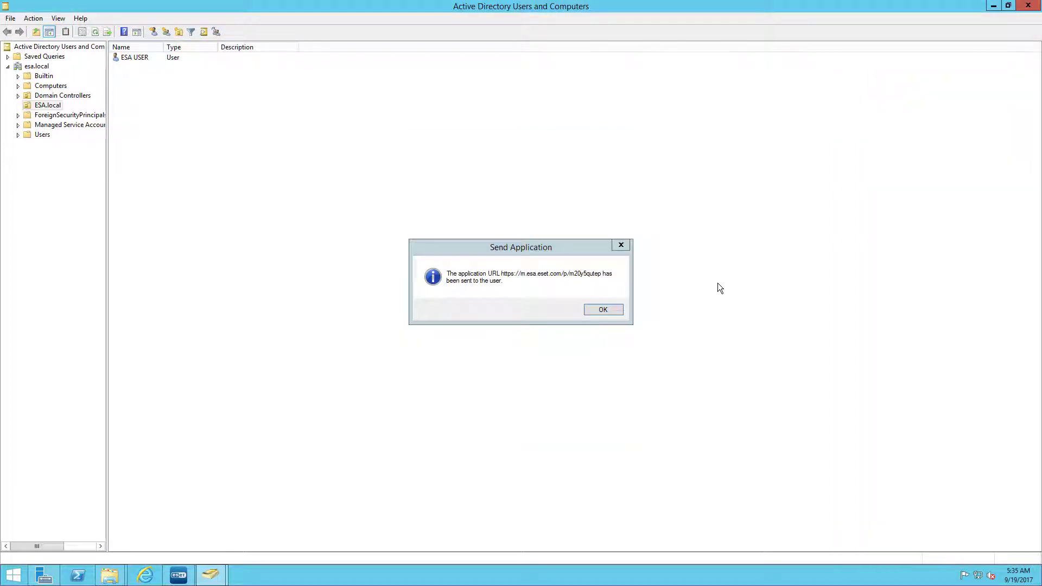
pyautogui.press('Return')
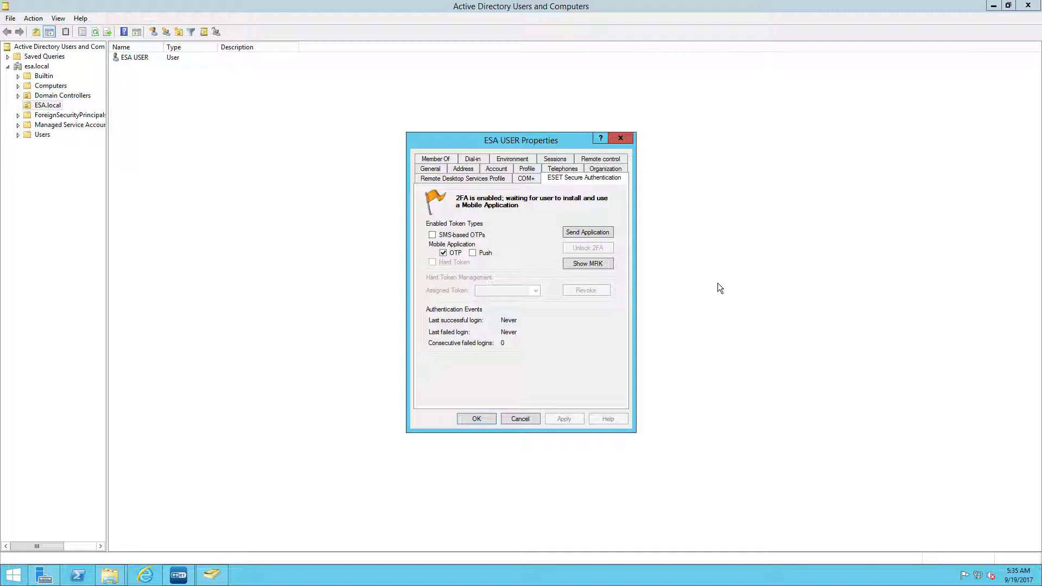
pyautogui.press('Return')
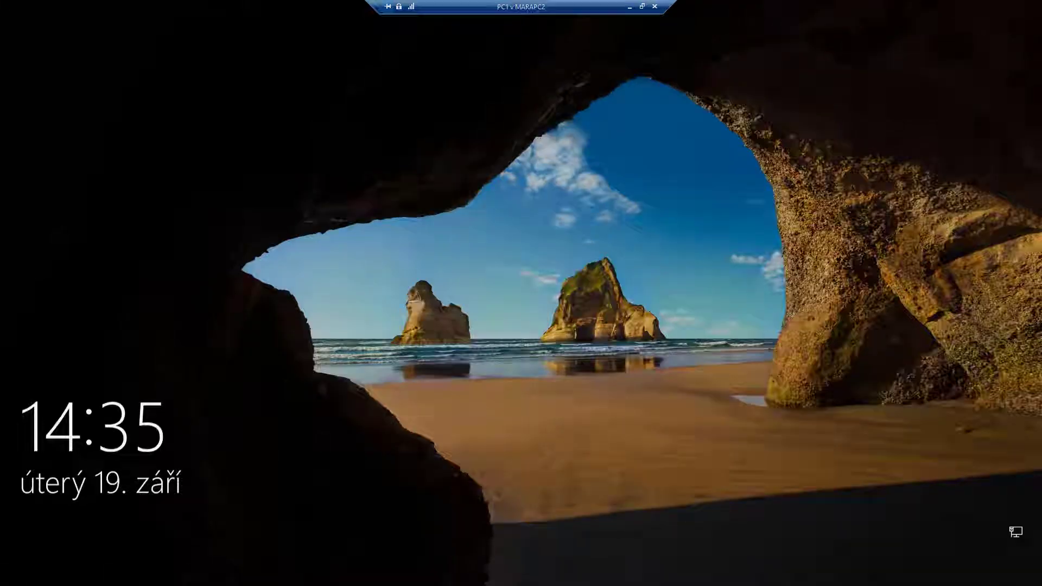
# Sign in at the Windows 10 logon as Jiný uživatel 'esauser' with the account password
pyautogui.press('Return')
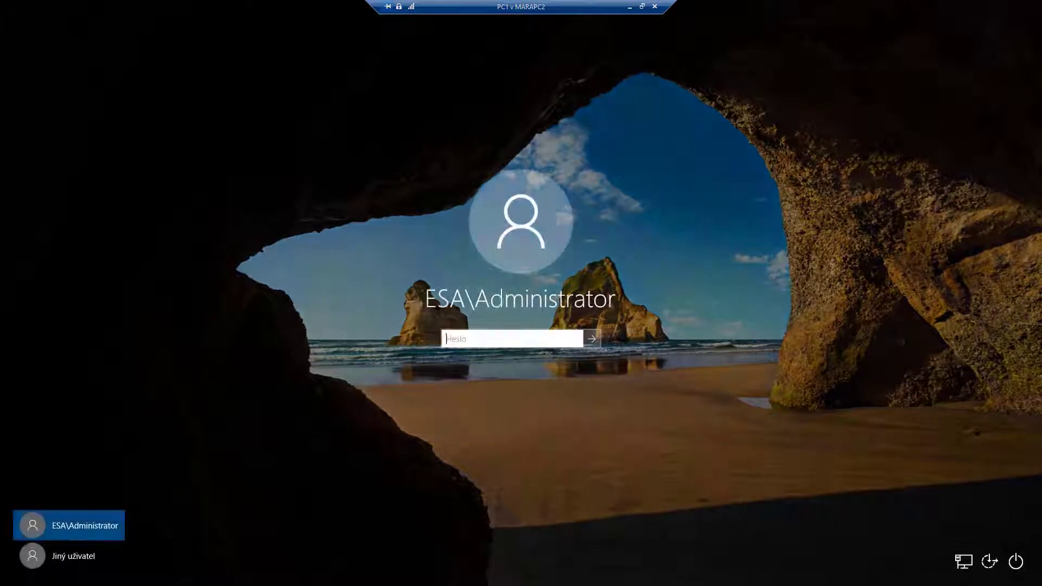
pyautogui.click(69, 556)
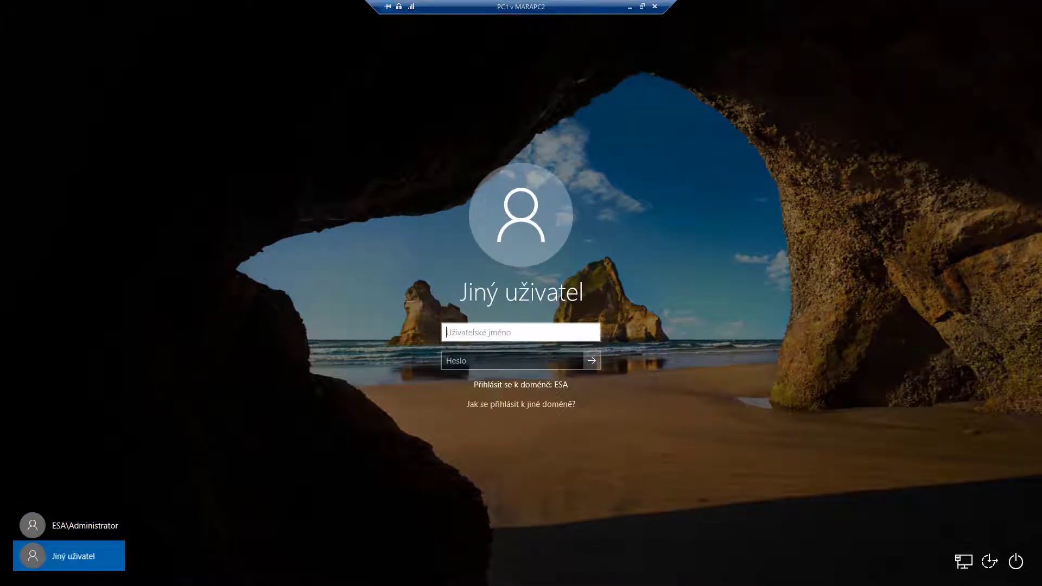
pyautogui.write('esa')
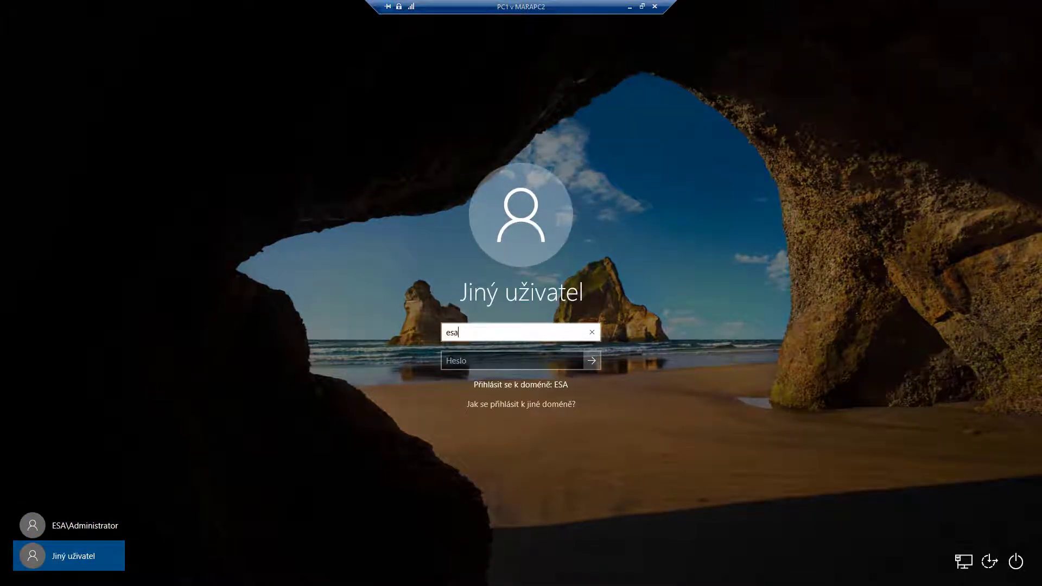
pyautogui.write('user')
pyautogui.press('Tab')
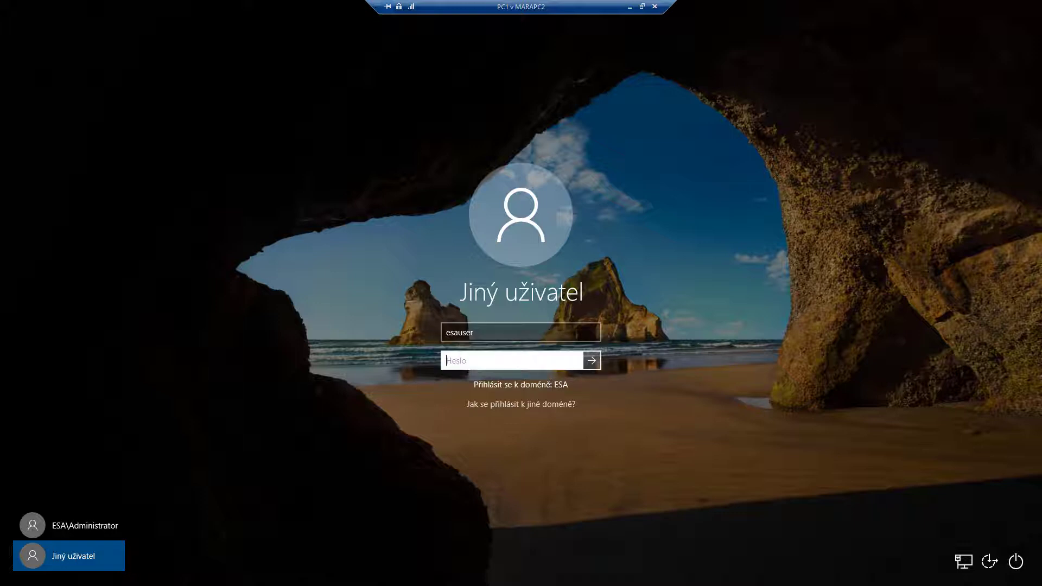
pyautogui.write('•••••••••')
pyautogui.press('Return')
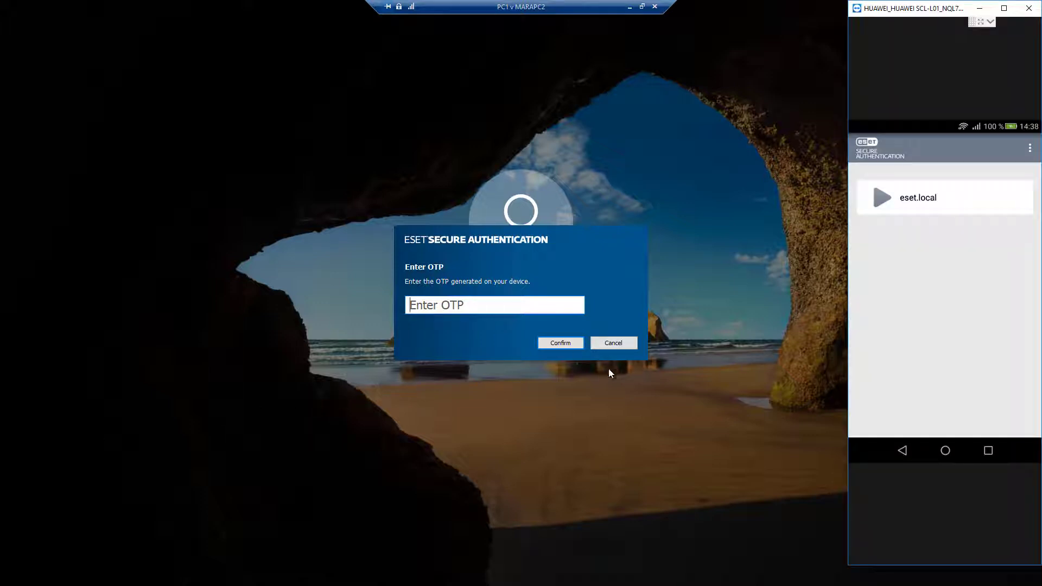
# Generate an eset.local one-time password on the phone and enter it in the Enter OTP prompt
pyautogui.click(920, 200)
pyautogui.click(484, 307)
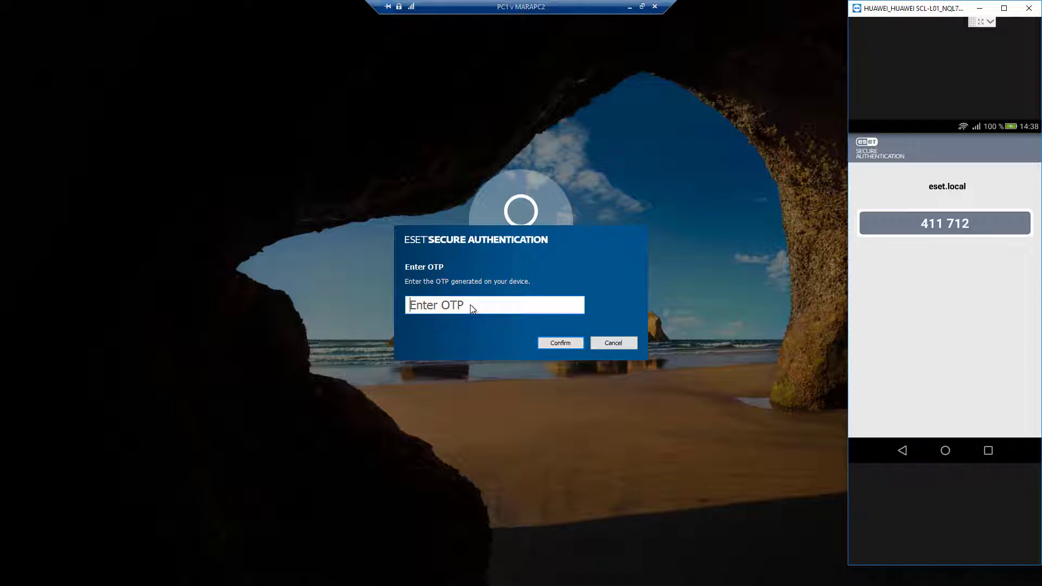
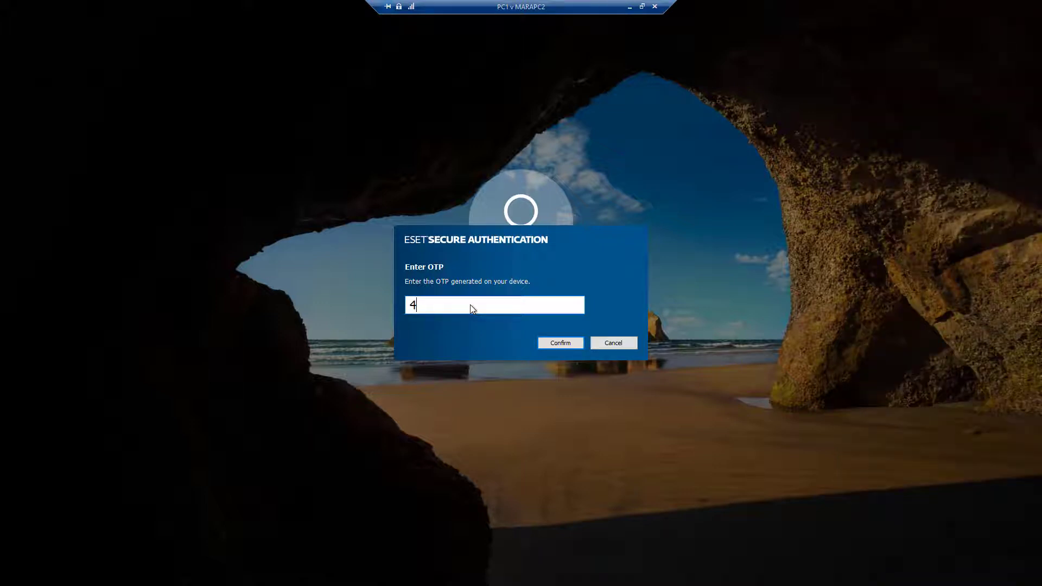
pyautogui.press('Return')
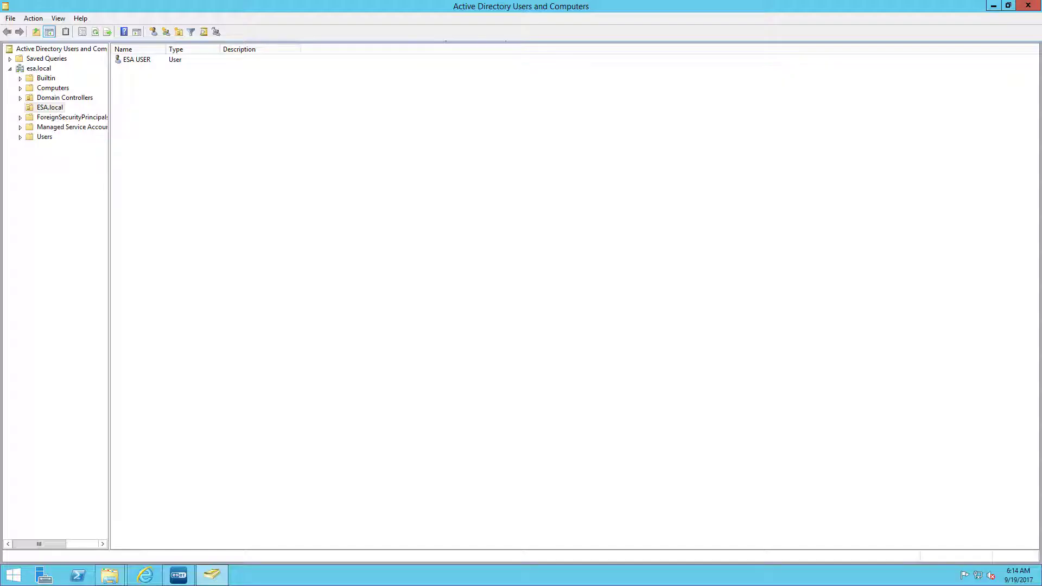
# Start mstsc from the Run box, connect to pc1, and enter the ESA user's password
pyautogui.press('super+r')
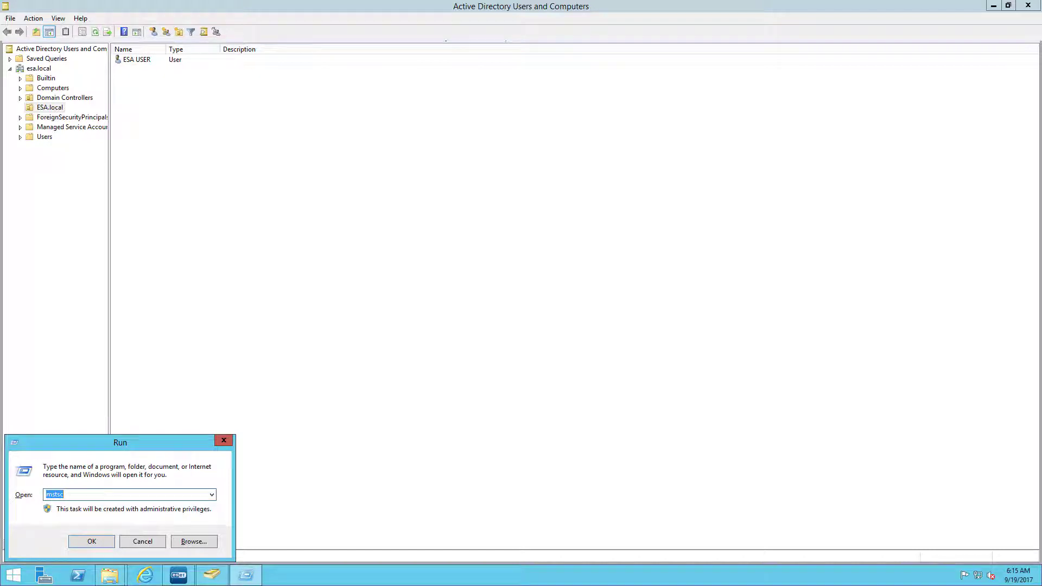
pyautogui.write('mst')
pyautogui.press('Down')
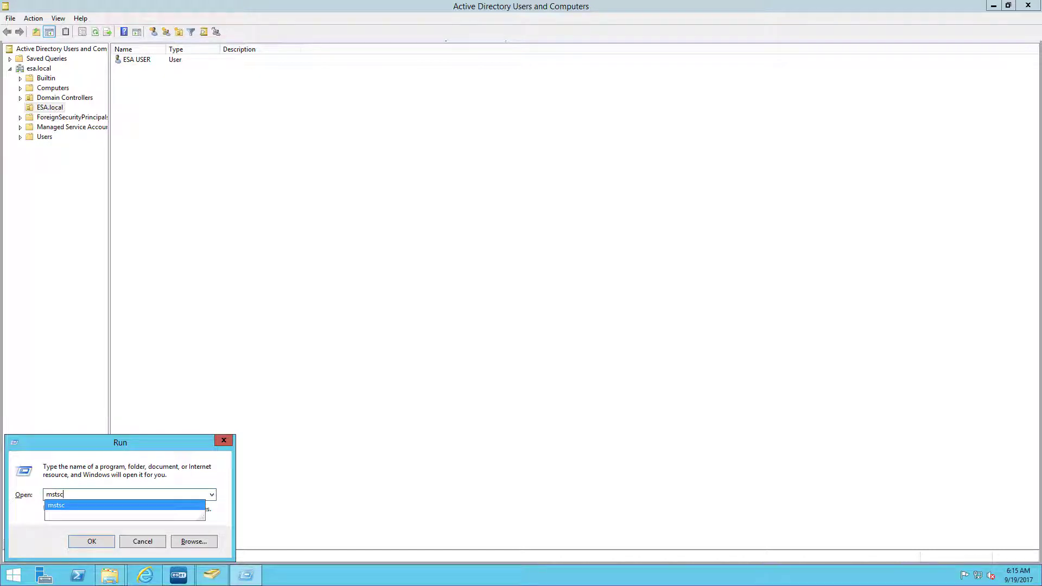
pyautogui.press('Return')
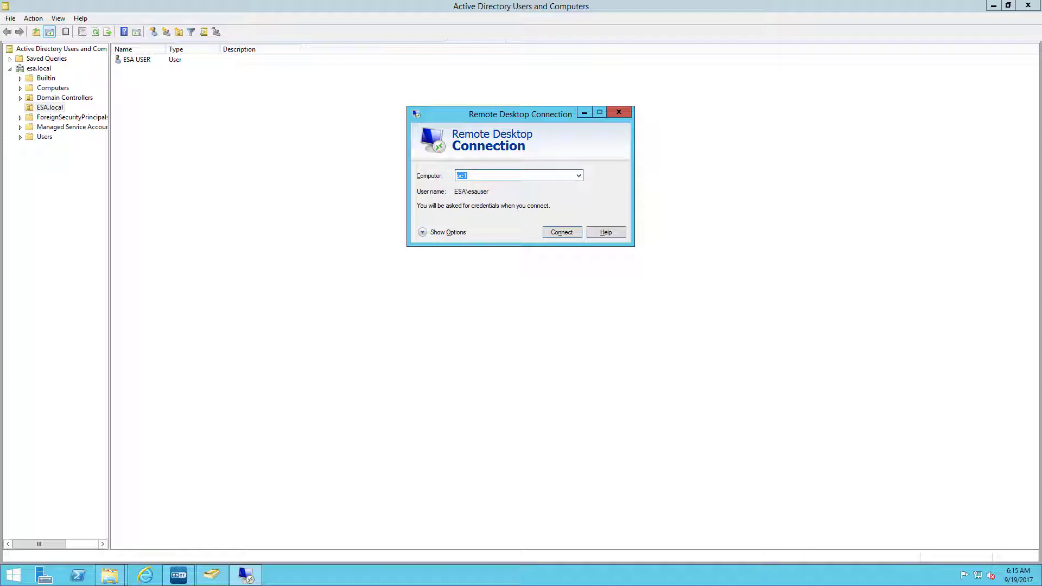
pyautogui.press('Return')
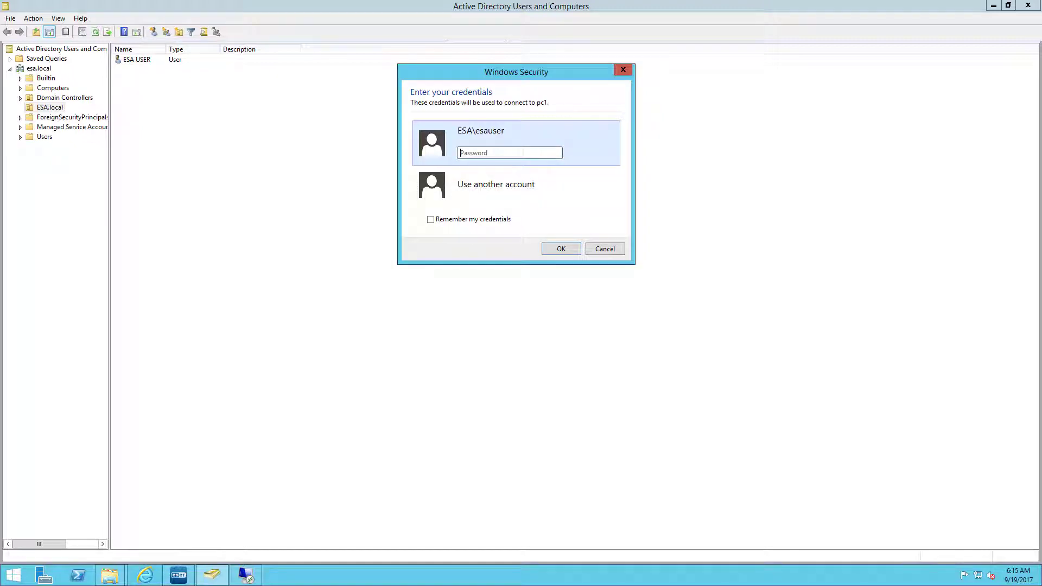
pyautogui.write('•••••••••')
pyautogui.press('Return')
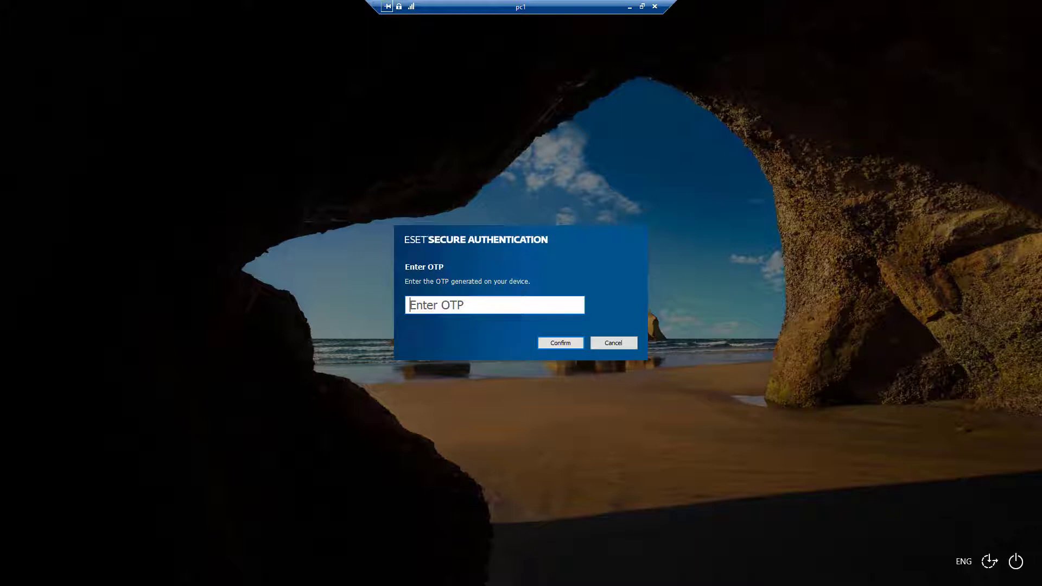
# Open the ESET app on the mirrored phone and unlock it with the 4-digit PIN
pyautogui.hotkey('alt', 'Tab')
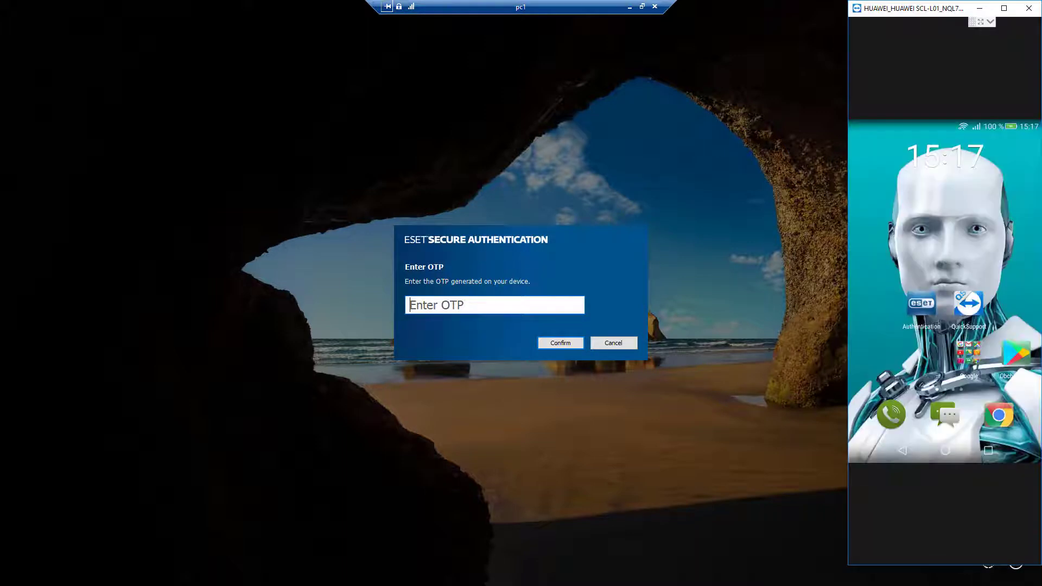
pyautogui.click(922, 305)
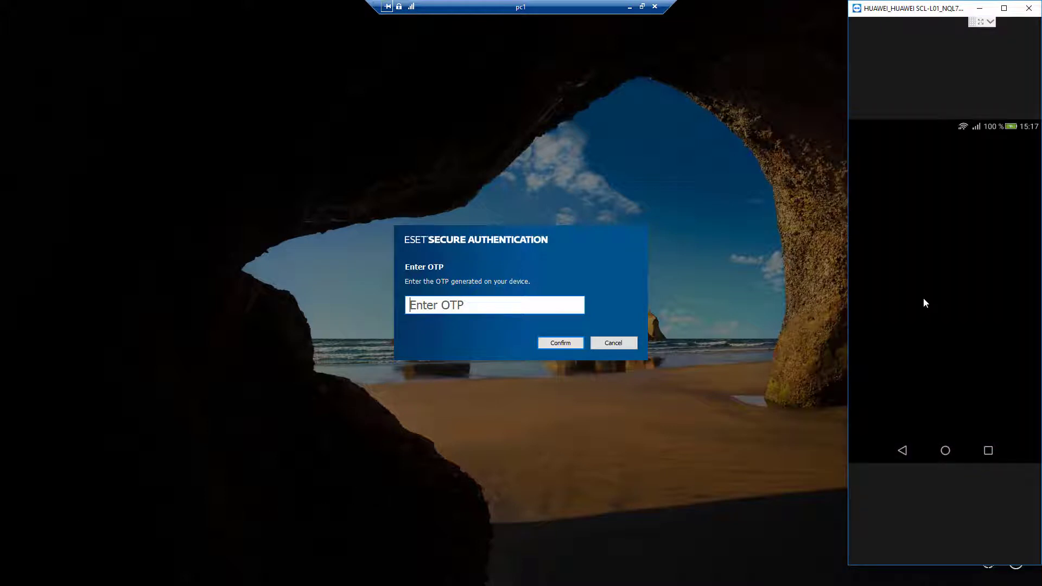
pyautogui.click(932, 248)
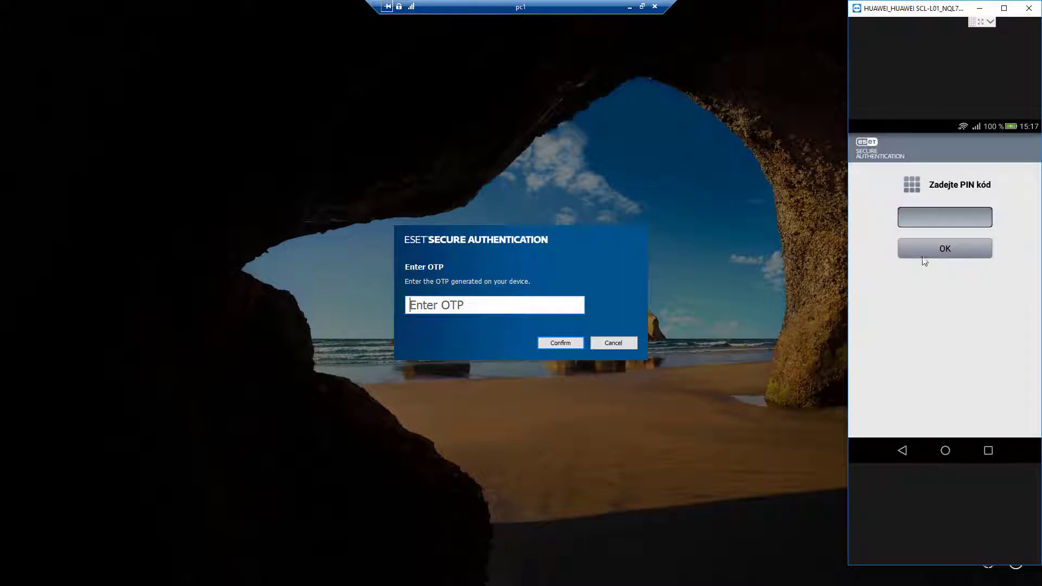
pyautogui.click(924, 223)
pyautogui.click(891, 342)
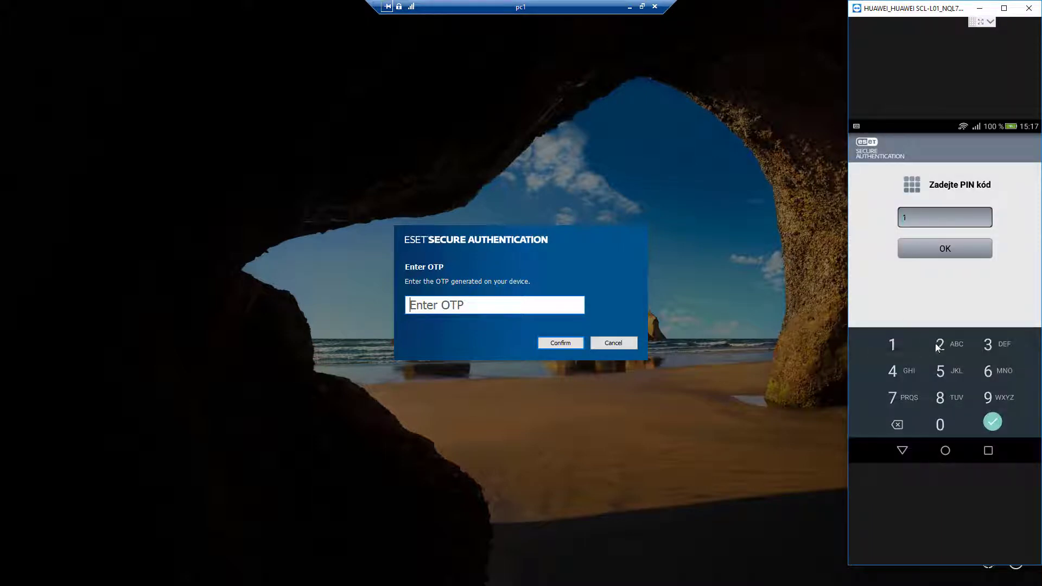
pyautogui.click(940, 344)
pyautogui.click(987, 344)
pyautogui.click(892, 371)
pyautogui.click(943, 248)
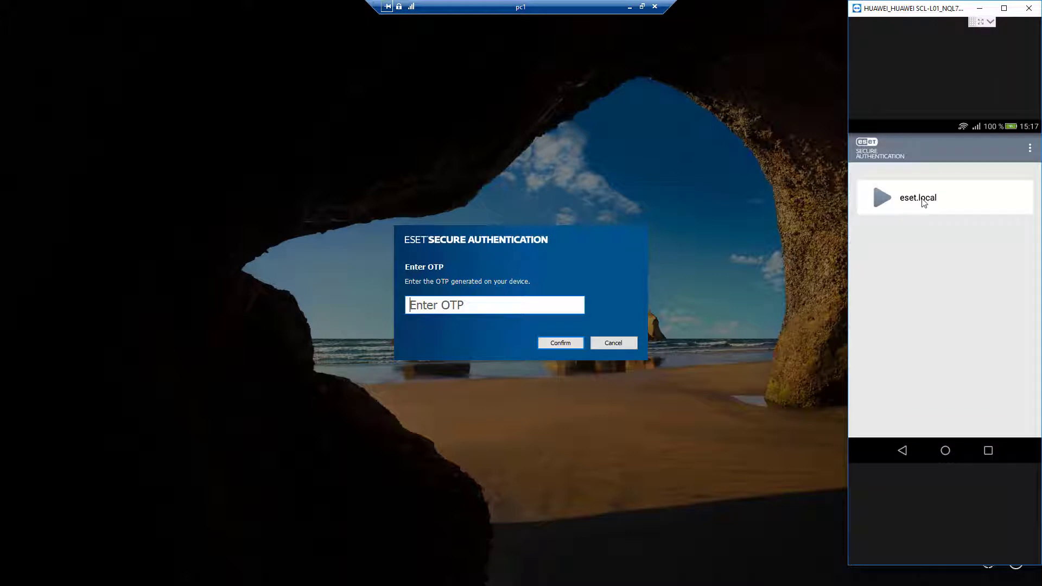
# Log into pc1 with the eset.local one-time password, then disconnect the remote session
pyautogui.click(922, 202)
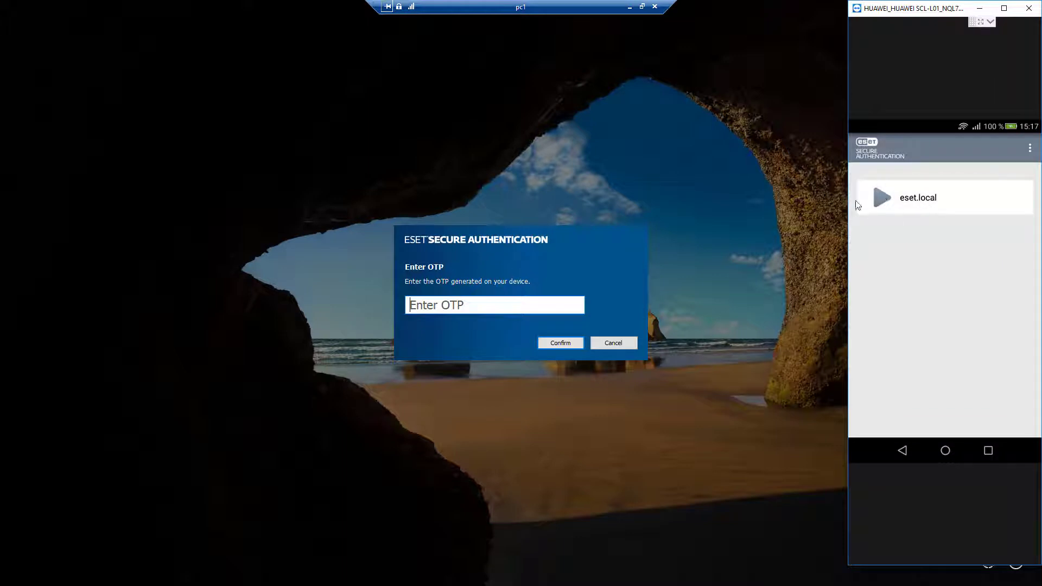
pyautogui.click(483, 305)
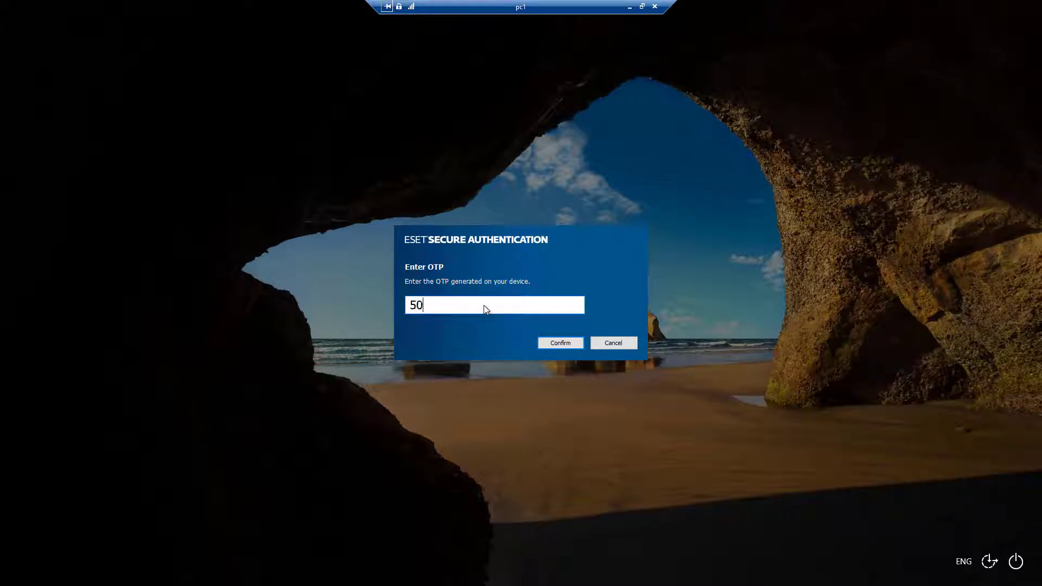
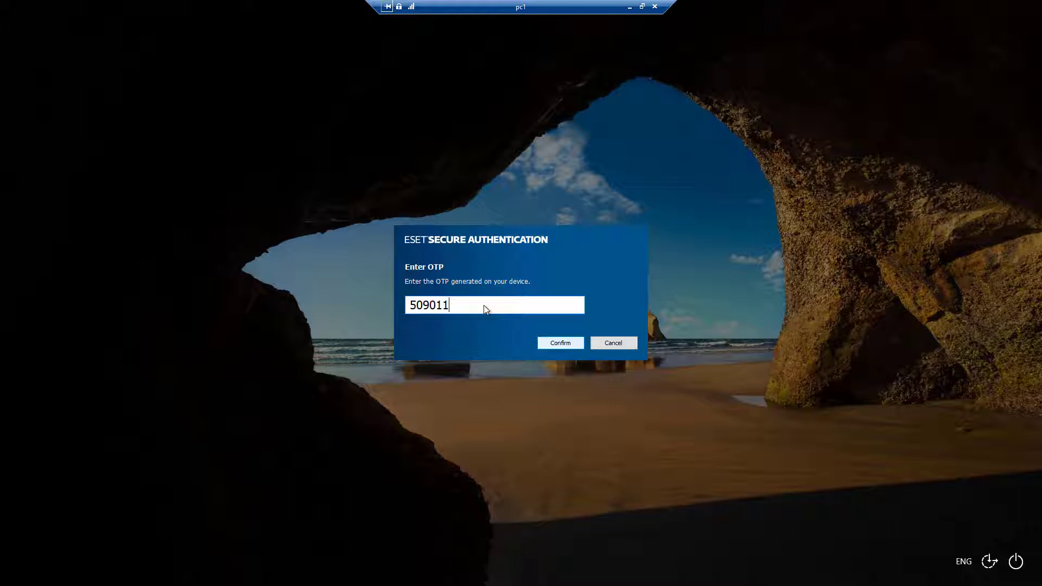
pyautogui.press('Return')
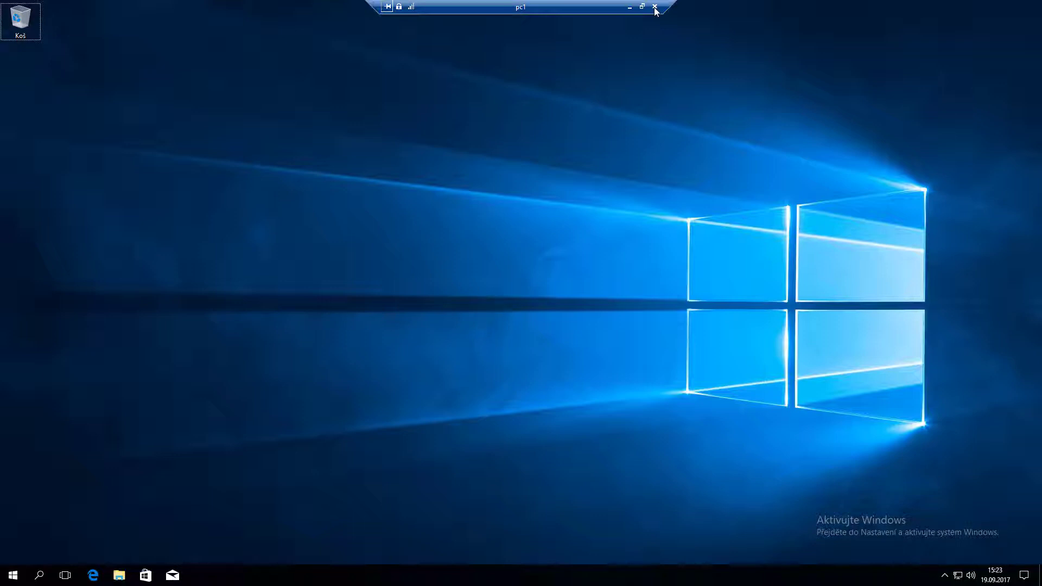
pyautogui.click(655, 8)
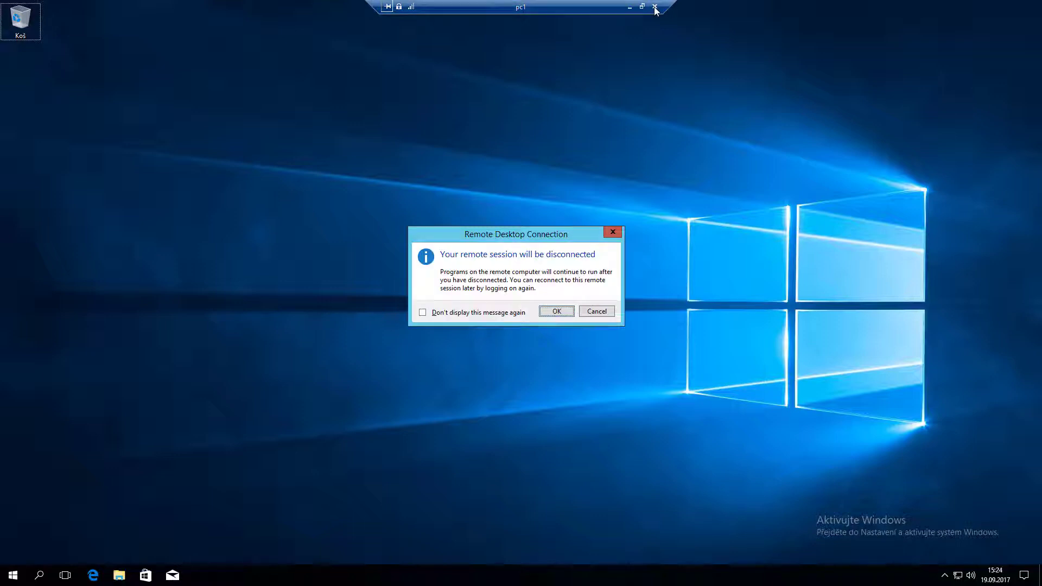
pyautogui.press('Return')
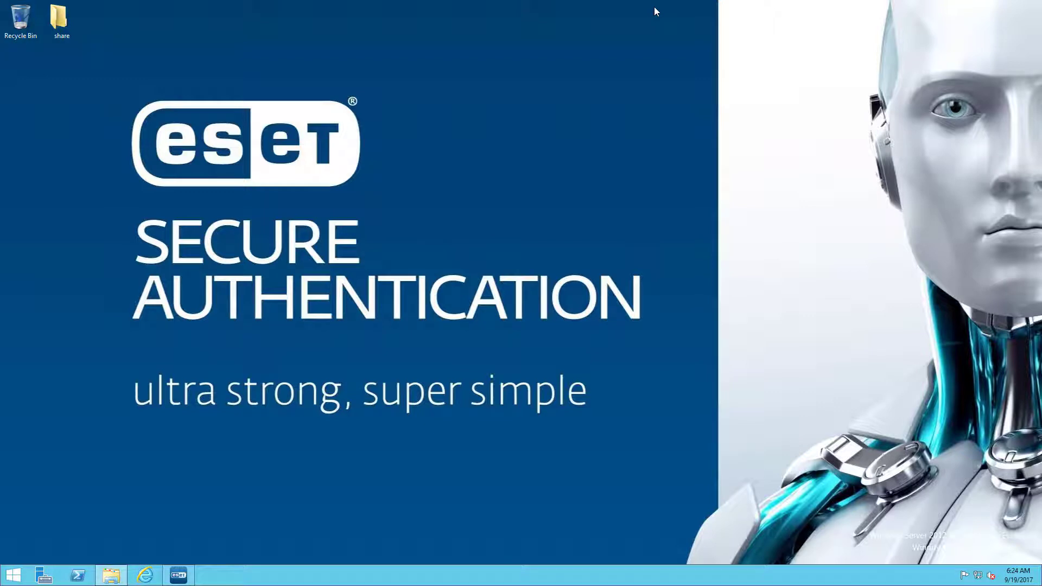